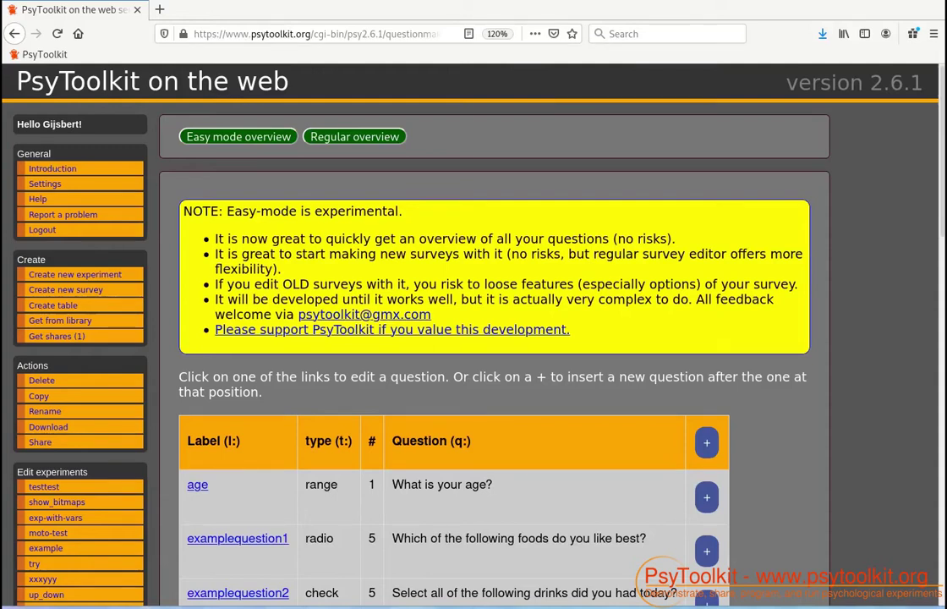
- Scroll through the easy-mode question overview of the allow-going-back survey
{"action": "scroll", "coordinate": [474, 338], "scroll_direction": "down", "scroll_amount": 3}
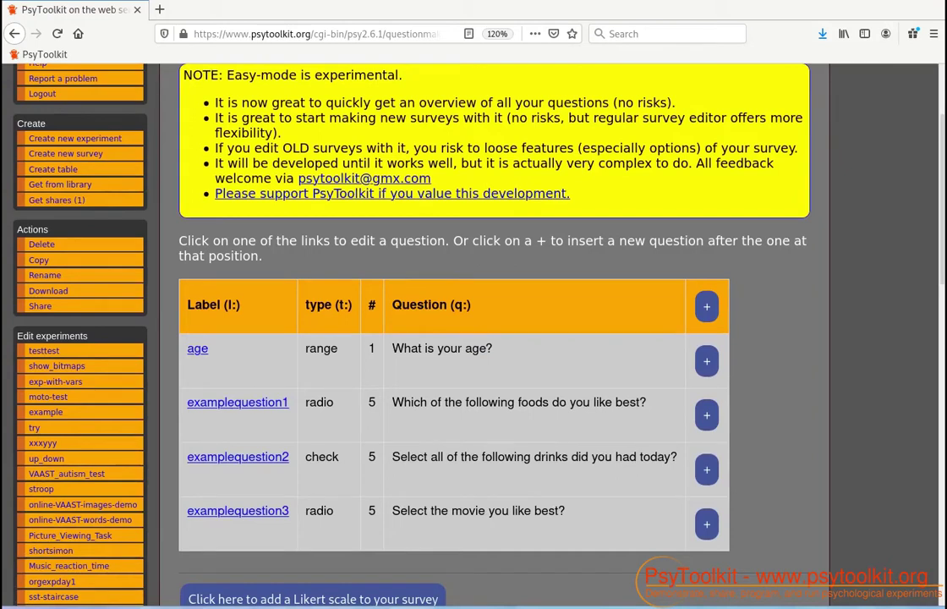
{"action": "scroll", "coordinate": [473, 338], "scroll_direction": "up", "scroll_amount": 3}
{"action": "scroll", "coordinate": [473, 338], "scroll_direction": "down", "scroll_amount": 3}
{"action": "scroll", "coordinate": [473, 338], "scroll_direction": "down", "scroll_amount": 1}
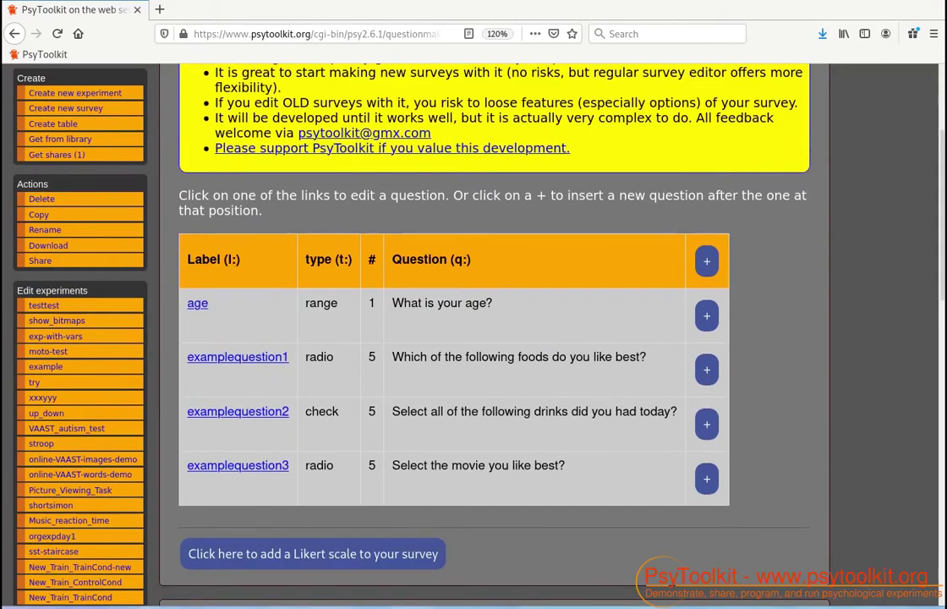
{"action": "scroll", "coordinate": [474, 338], "scroll_direction": "up", "scroll_amount": 3}
- Switch to the regular script view and select the age question's label line
{"action": "left_click", "coordinate": [376, 136]}
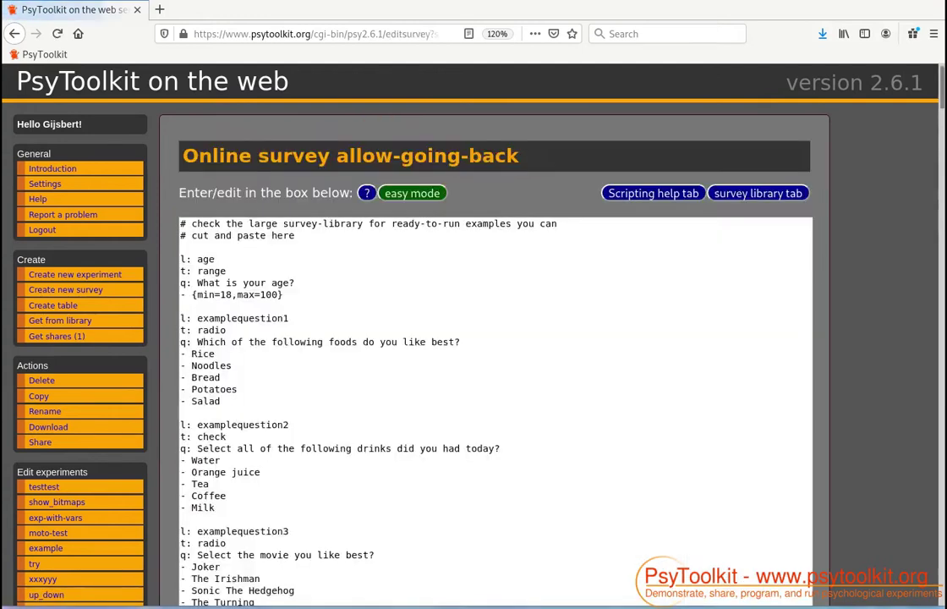
{"action": "scroll", "coordinate": [473, 338], "scroll_direction": "down", "scroll_amount": 3}
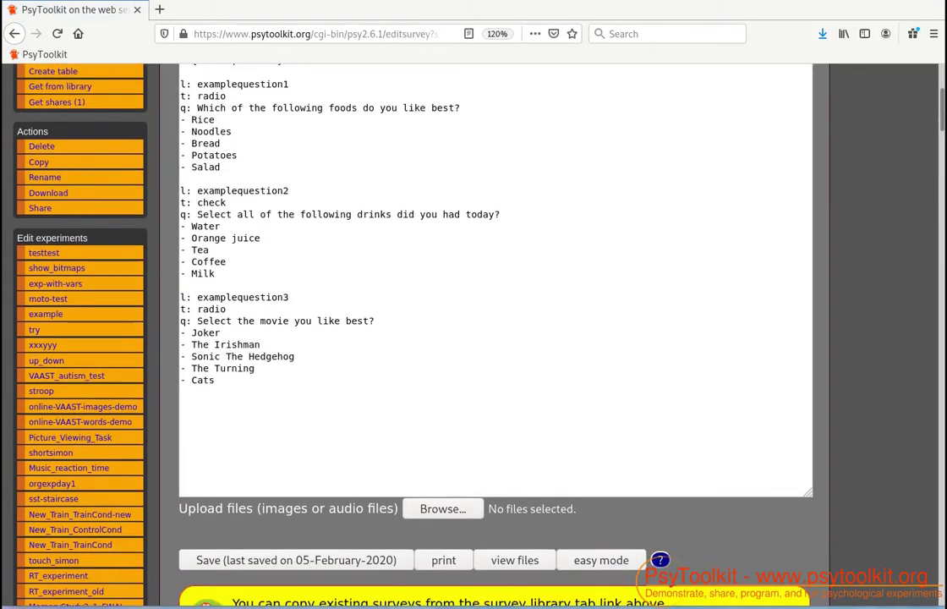
{"action": "scroll", "coordinate": [473, 321], "scroll_direction": "up", "scroll_amount": 2}
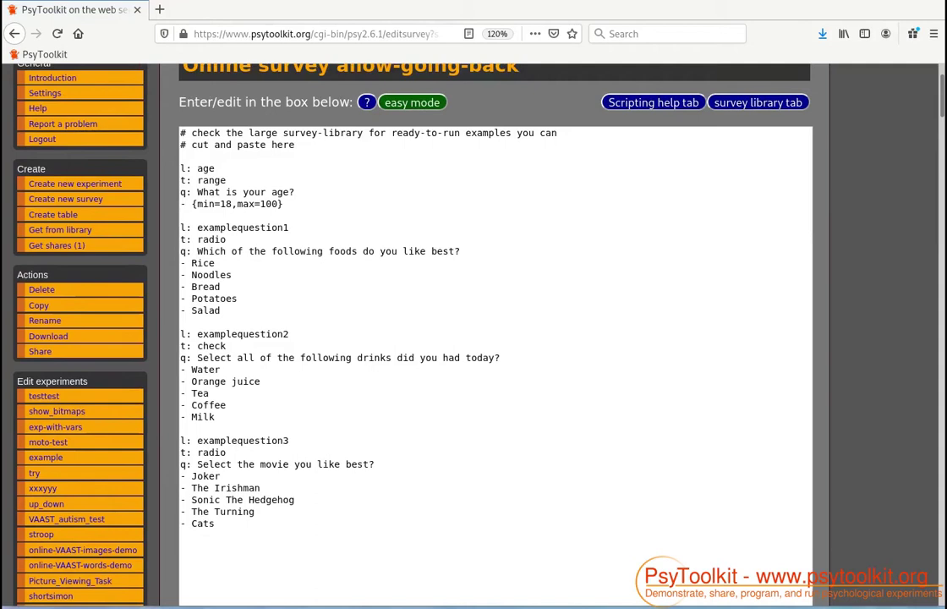
{"action": "left_click", "coordinate": [181, 168]}
{"action": "key", "text": "shift+End"}
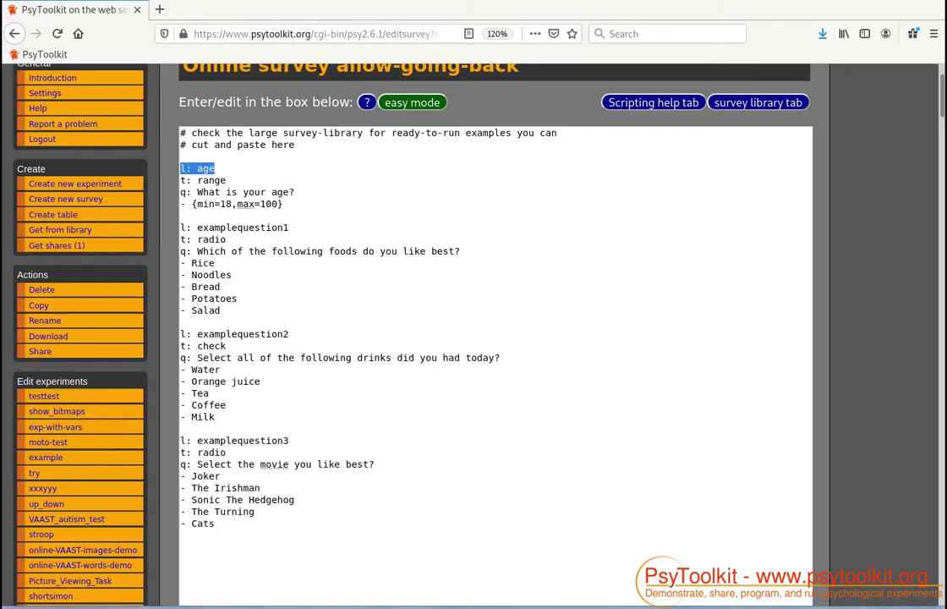
- Compile the survey script and open its design-mode test run
{"action": "scroll", "coordinate": [494, 338], "scroll_direction": "down", "scroll_amount": 5}
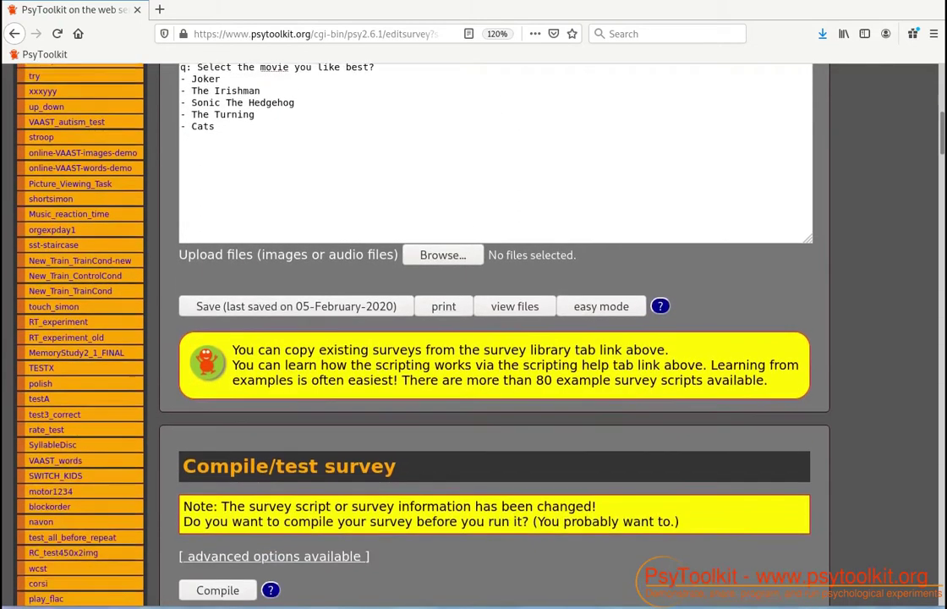
{"action": "scroll", "coordinate": [221, 443], "scroll_direction": "down", "scroll_amount": 2}
{"action": "left_click", "coordinate": [220, 444]}
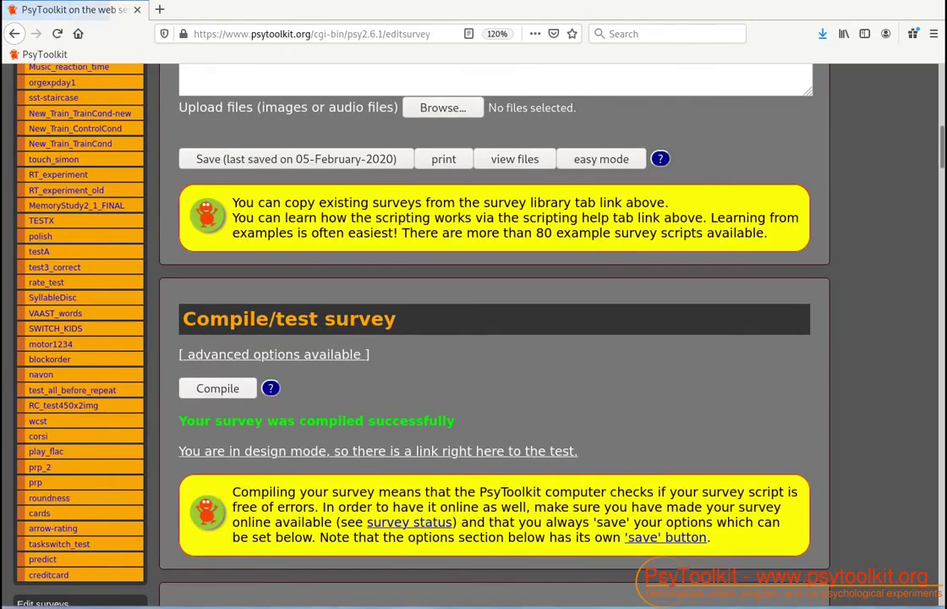
{"action": "left_click", "coordinate": [410, 450]}
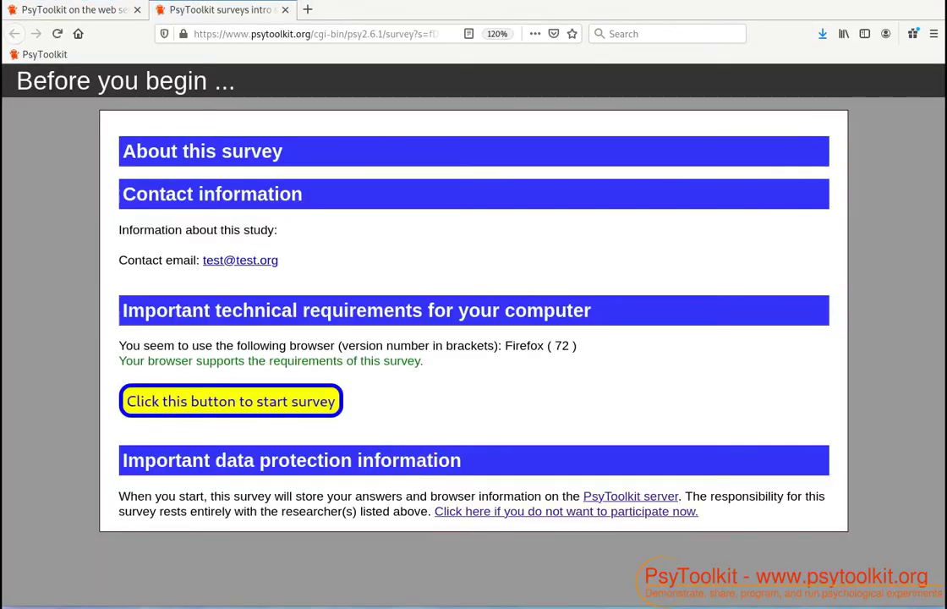
- Start the test survey, keep age 18 and choose Rice as favourite food
{"action": "left_click", "coordinate": [190, 401]}
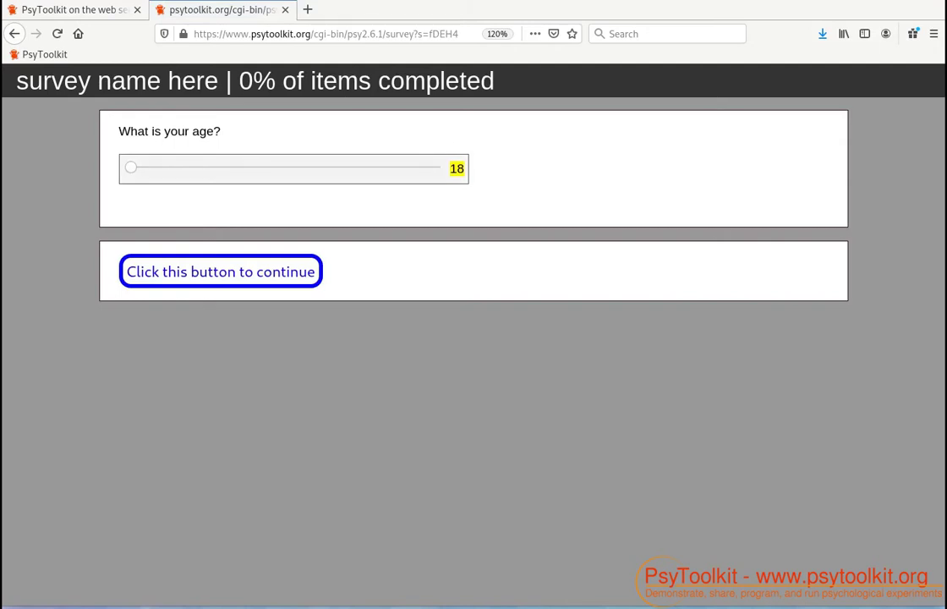
{"action": "key", "text": "Return"}
{"action": "left_click", "coordinate": [156, 177]}
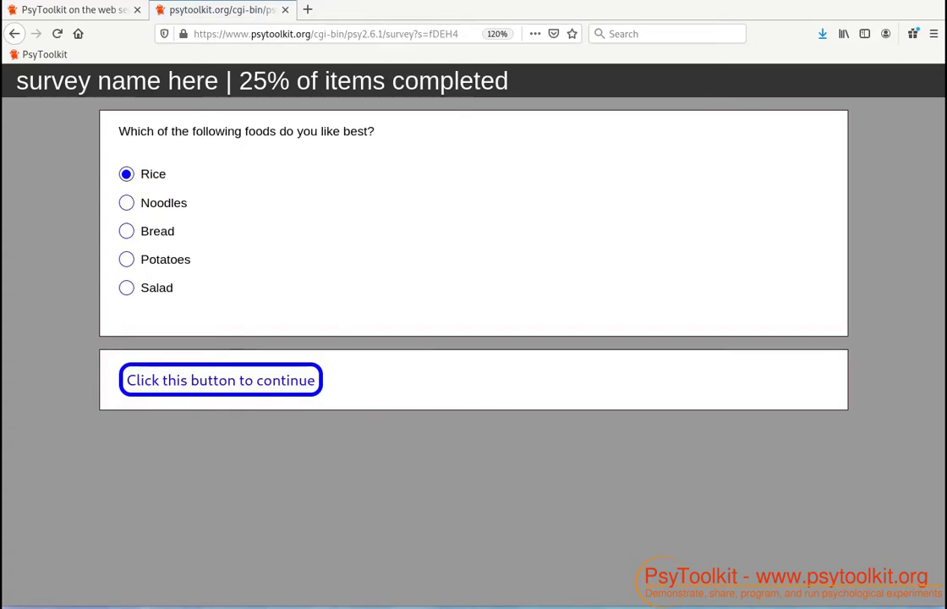
{"action": "left_click", "coordinate": [274, 378]}
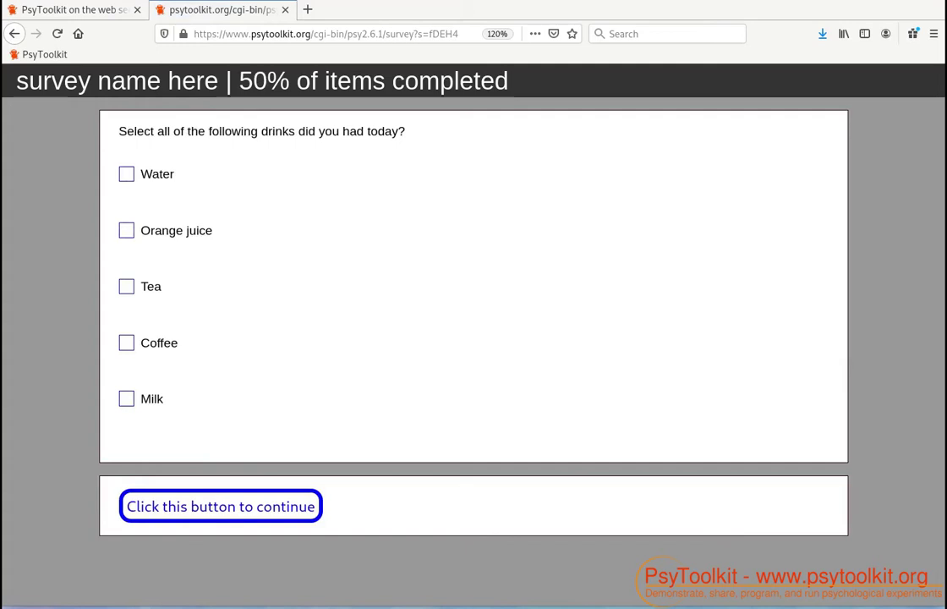
- Tick Coffee, Water, Milk and Tea as drinks, then choose Joker and finish
{"action": "left_click", "coordinate": [126, 340]}
{"action": "left_click", "coordinate": [126, 173]}
{"action": "left_click", "coordinate": [126, 398]}
{"action": "left_click", "coordinate": [126, 285]}
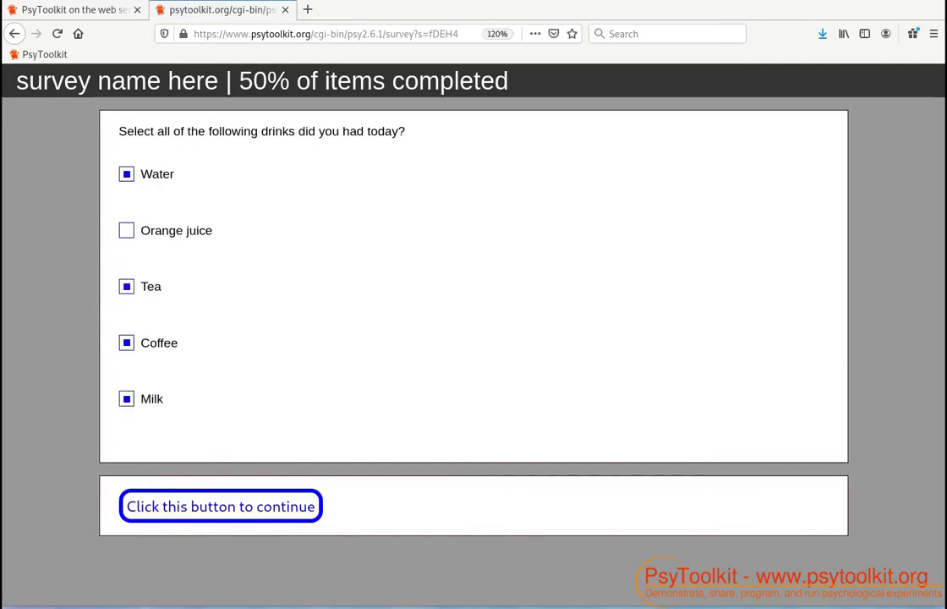
{"action": "left_click", "coordinate": [281, 507]}
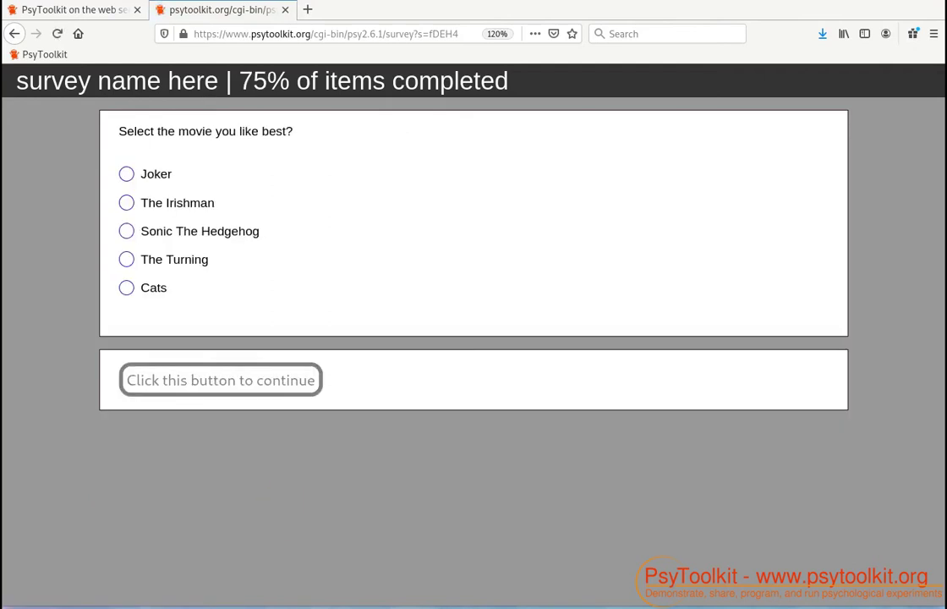
{"action": "left_click", "coordinate": [152, 176]}
{"action": "left_click", "coordinate": [268, 381]}
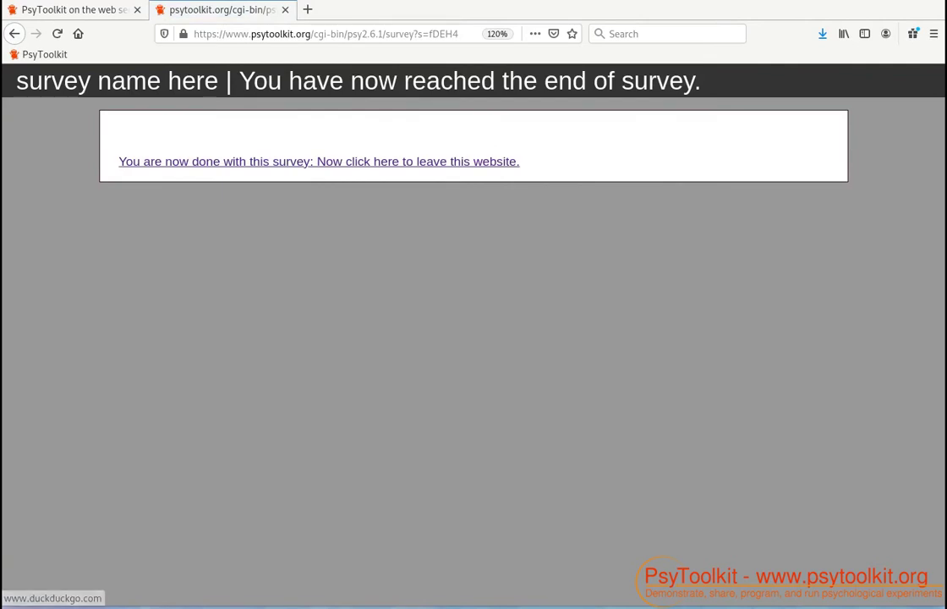
- Leave and close the finished test tab, then prepare the survey's datafiles for download
{"action": "left_click", "coordinate": [268, 161]}
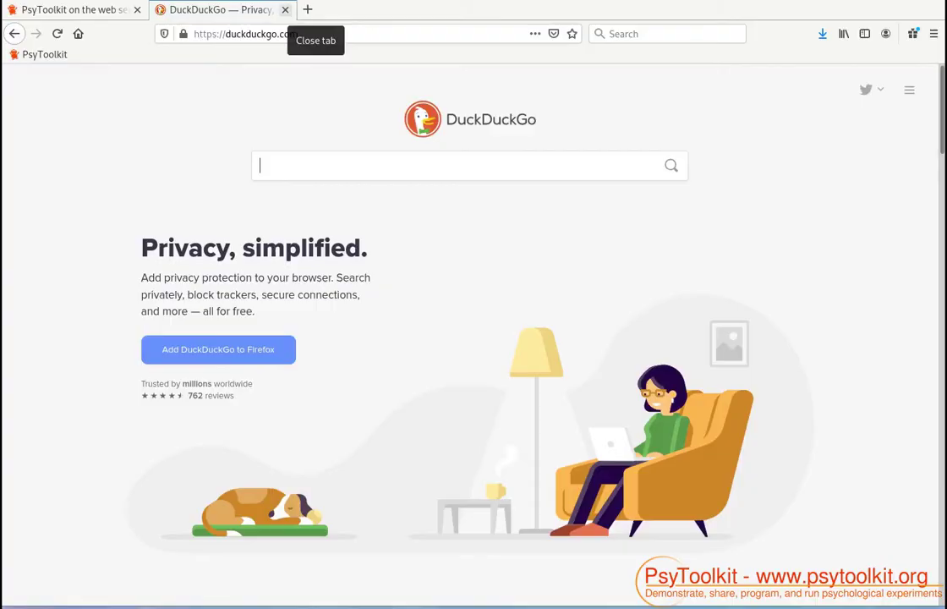
{"action": "left_click", "coordinate": [285, 9]}
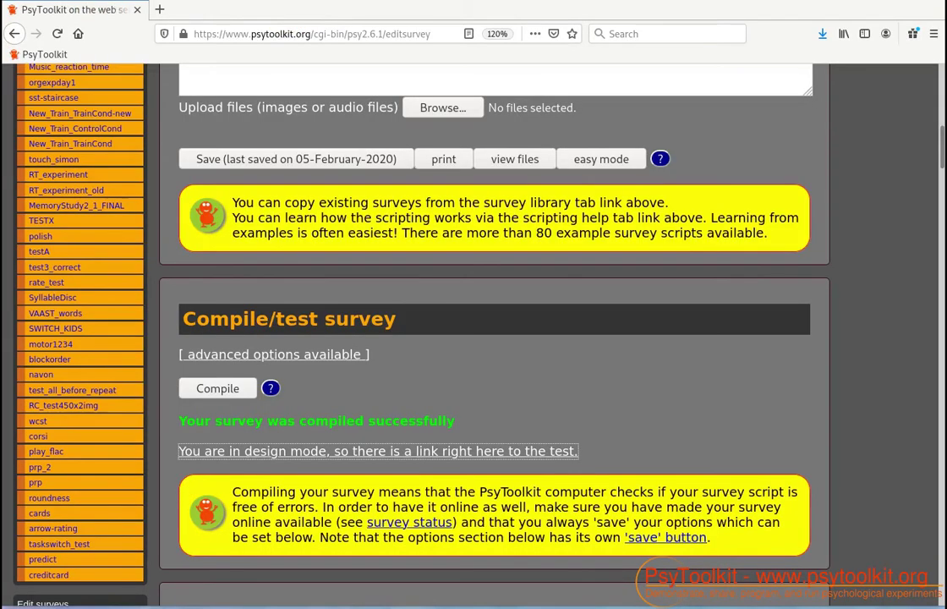
{"action": "scroll", "coordinate": [100, 486], "scroll_direction": "down", "scroll_amount": 1}
{"action": "scroll", "coordinate": [100, 486], "scroll_direction": "down", "scroll_amount": 2}
{"action": "left_click", "coordinate": [100, 486]}
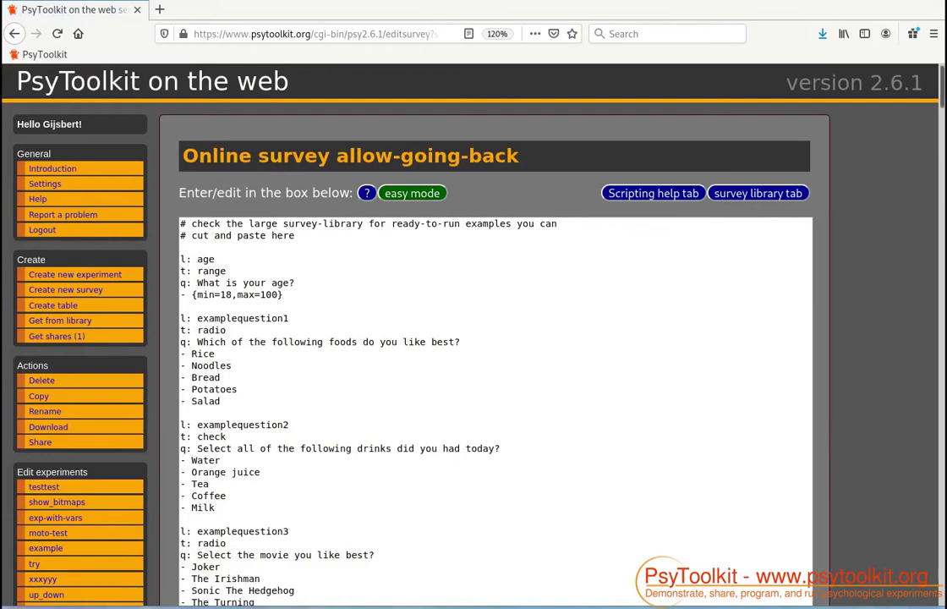
{"action": "left_click_drag", "start_coordinate": [940, 84], "coordinate": [941, 572]}
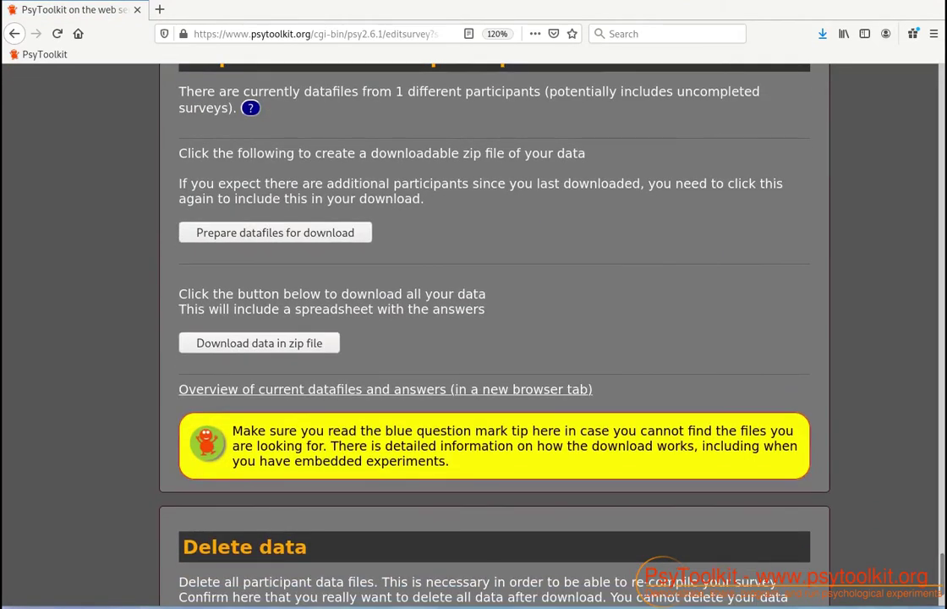
{"action": "left_click", "coordinate": [338, 232]}
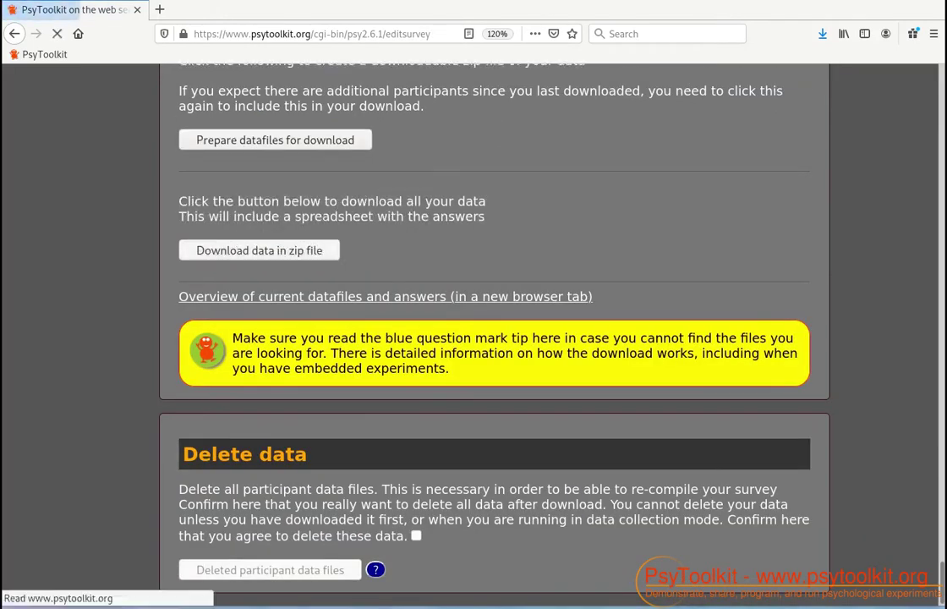
- Download the data zip, open it in Archive Manager and launch data.xlsx in Calc
{"action": "left_click", "coordinate": [304, 250]}
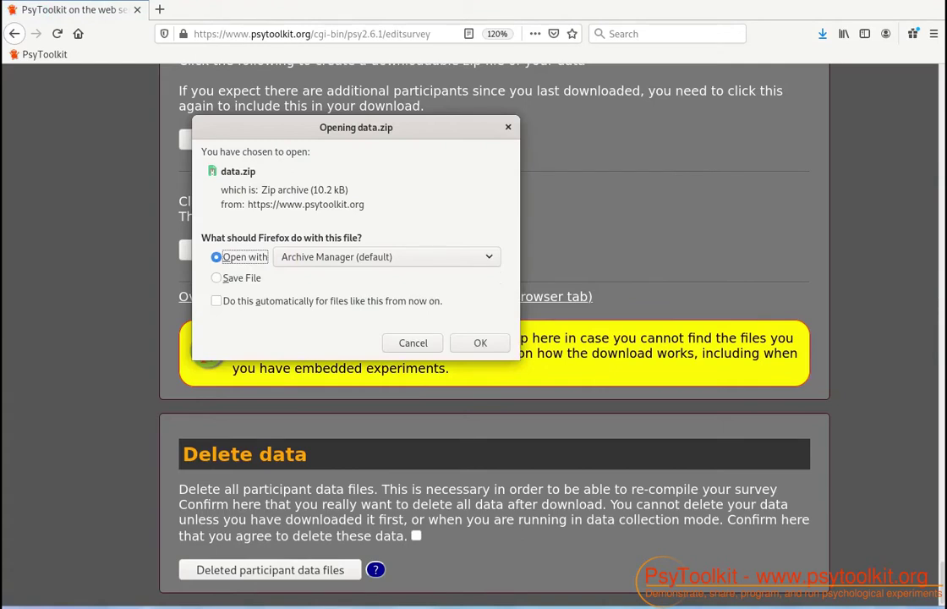
{"action": "key", "text": "Return"}
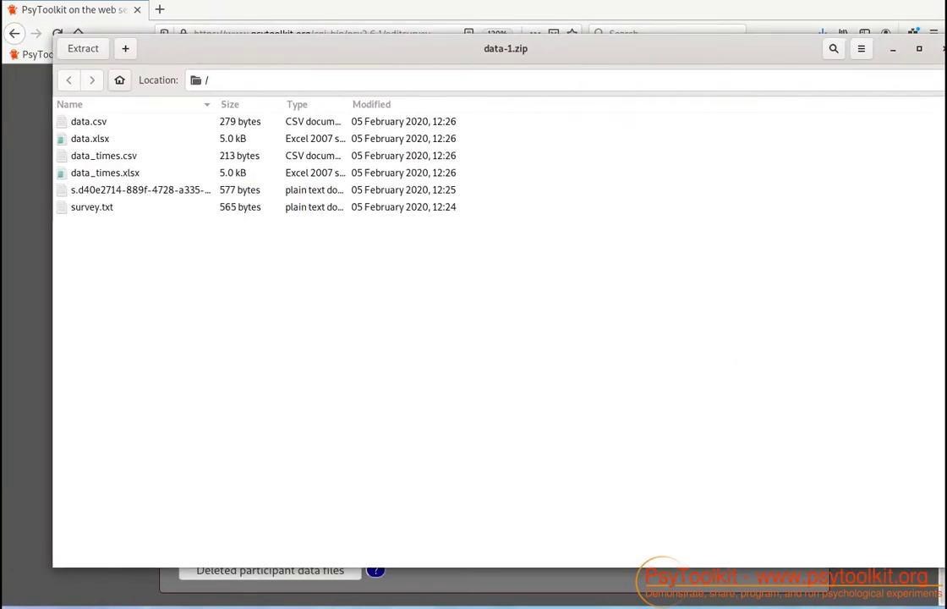
{"action": "left_click", "coordinate": [74, 138]}
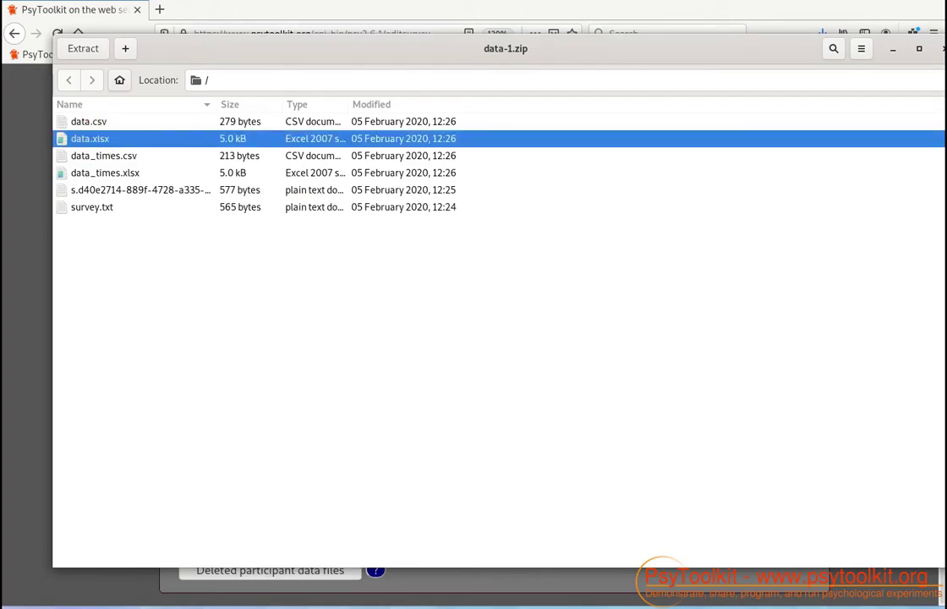
{"action": "double_click", "coordinate": [75, 139]}
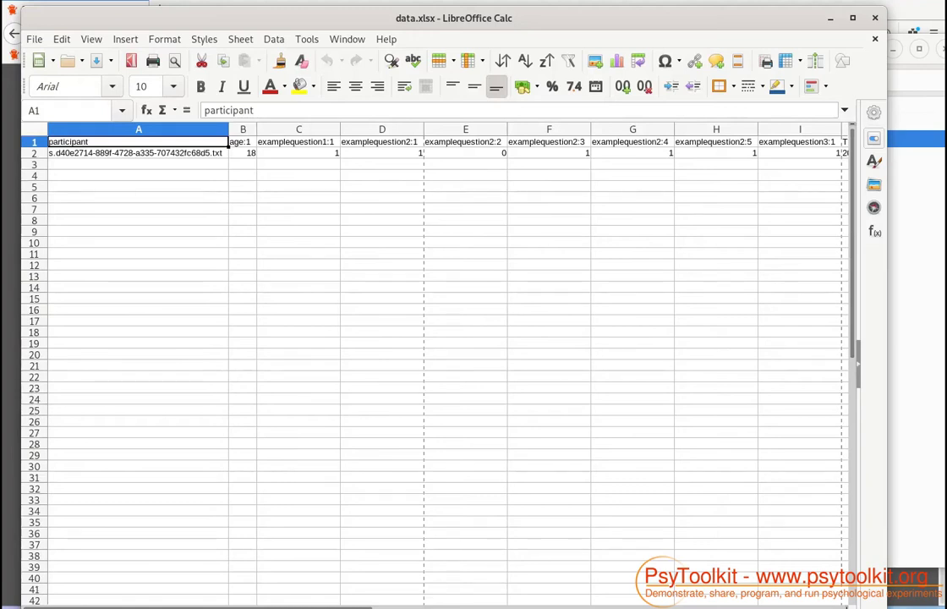
- Inspect participant row 2: age 18 in B2 and the food and drink answers in C2–G2
{"action": "left_click", "coordinate": [34, 153]}
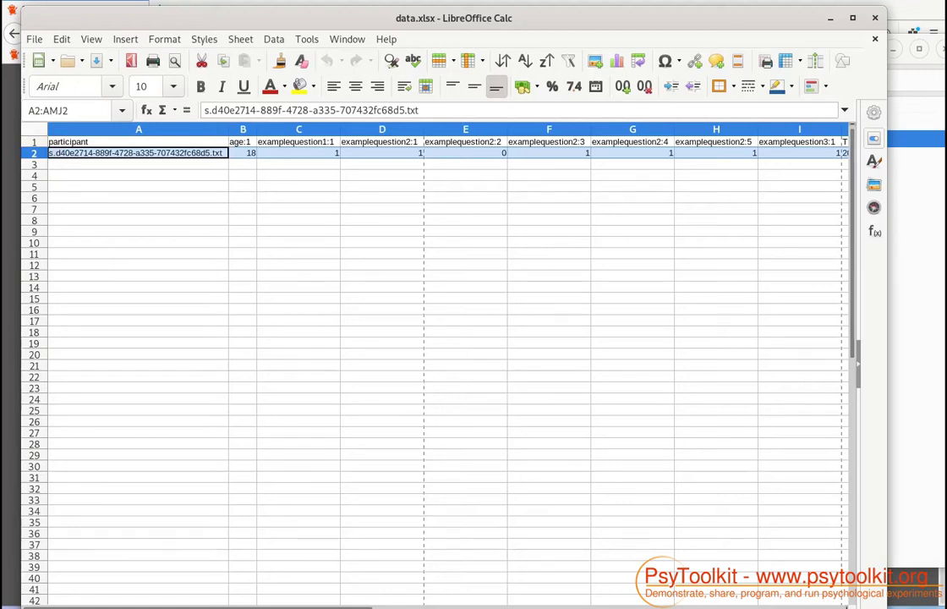
{"action": "left_click", "coordinate": [247, 155]}
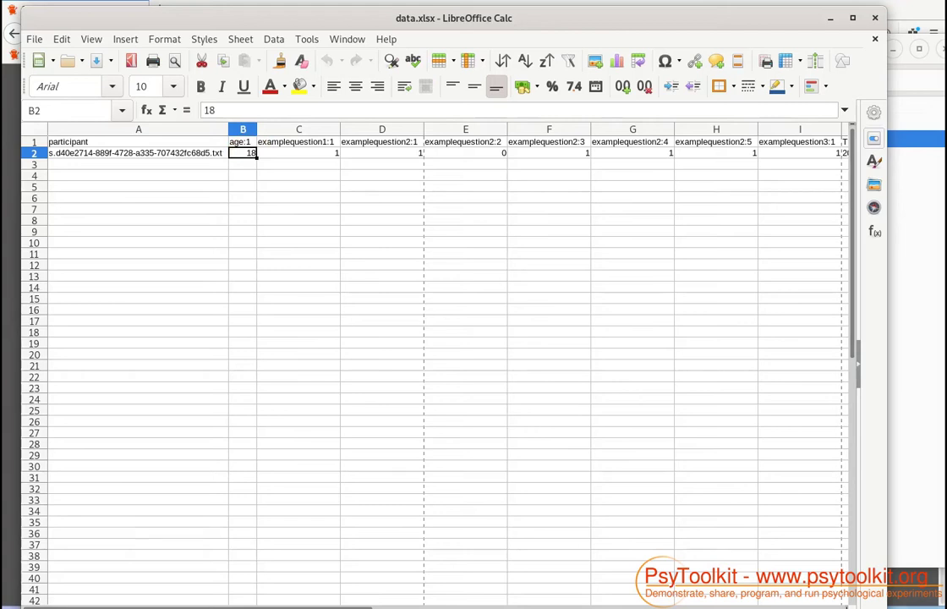
{"action": "left_click", "coordinate": [300, 153]}
{"action": "left_click", "coordinate": [390, 149]}
{"action": "left_click", "coordinate": [473, 157]}
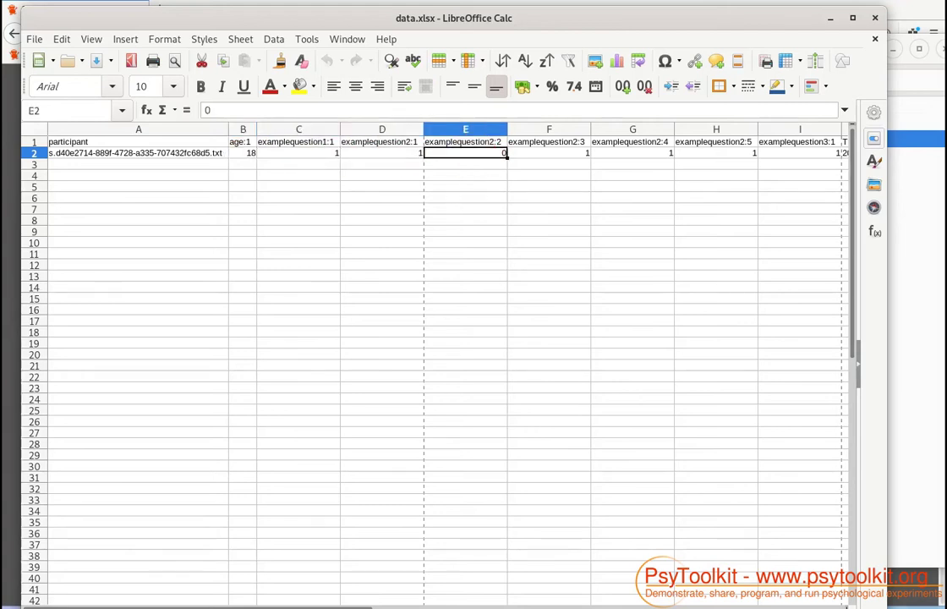
{"action": "left_click", "coordinate": [554, 161]}
{"action": "left_click", "coordinate": [634, 154]}
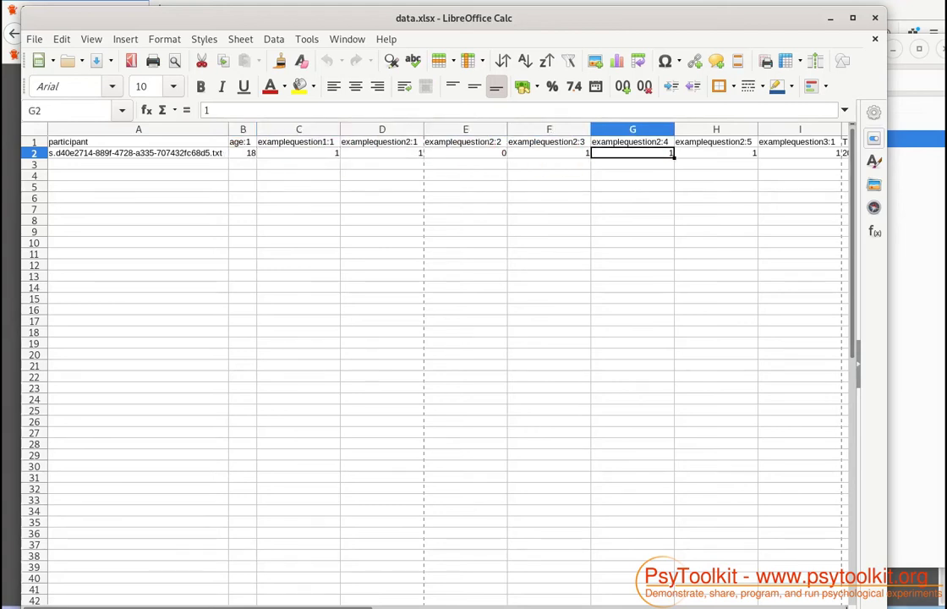
- Scroll across to inspect the movie answer in I2 and the remaining time columns
{"action": "left_click_drag", "start_coordinate": [359, 602], "coordinate": [419, 602]}
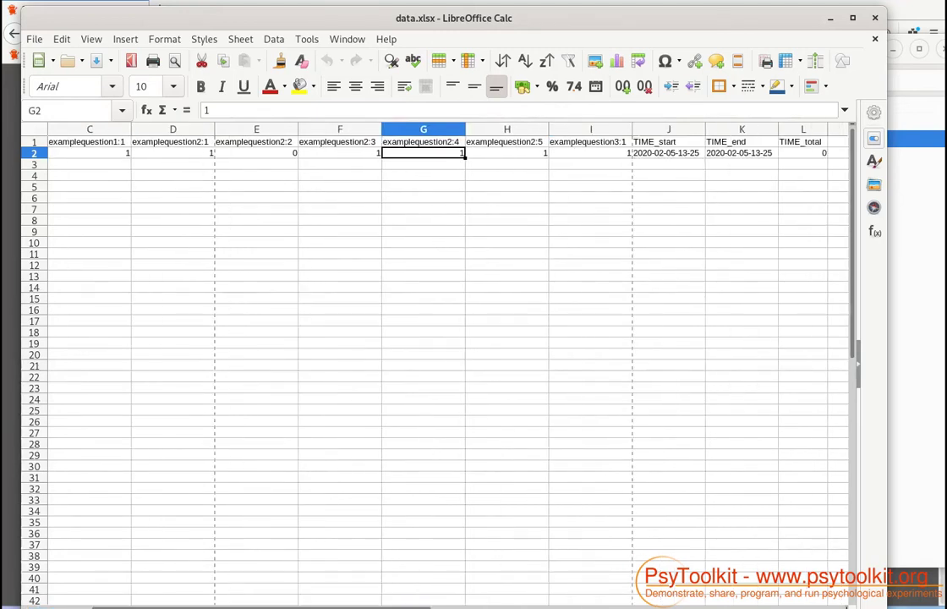
{"action": "left_click", "coordinate": [595, 152]}
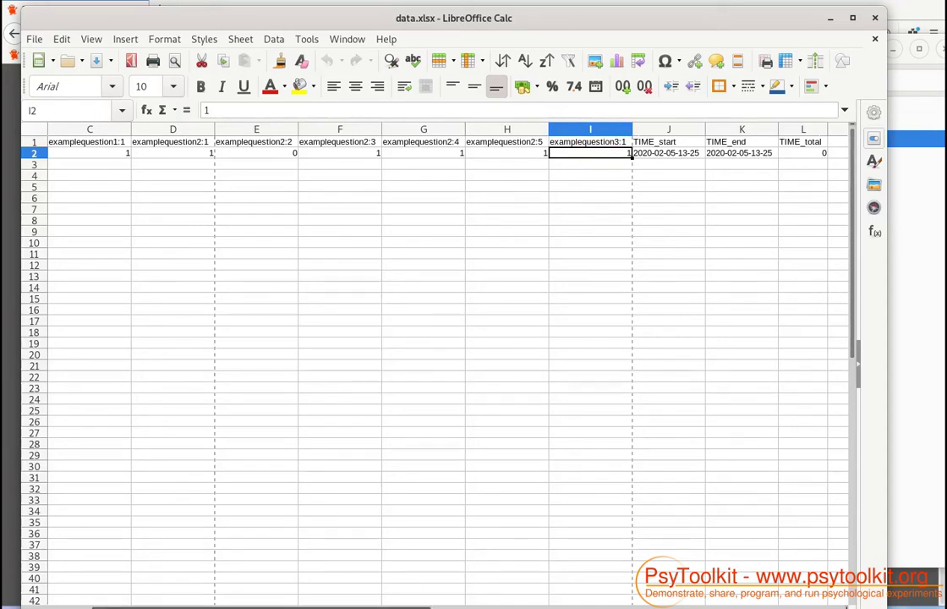
{"action": "left_click", "coordinate": [417, 599]}
{"action": "left_click_drag", "start_coordinate": [418, 598], "coordinate": [240, 602]}
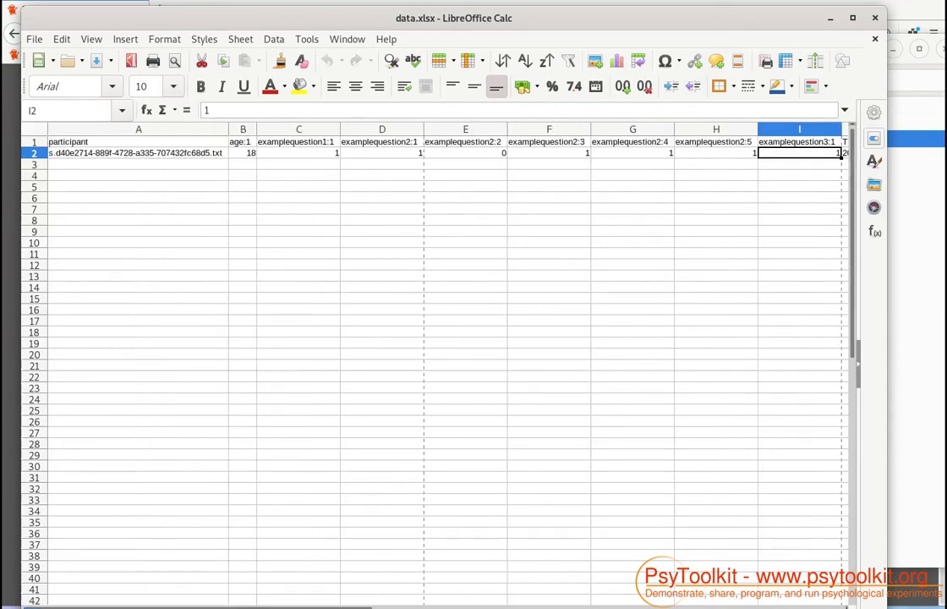
{"action": "left_click", "coordinate": [34, 39]}
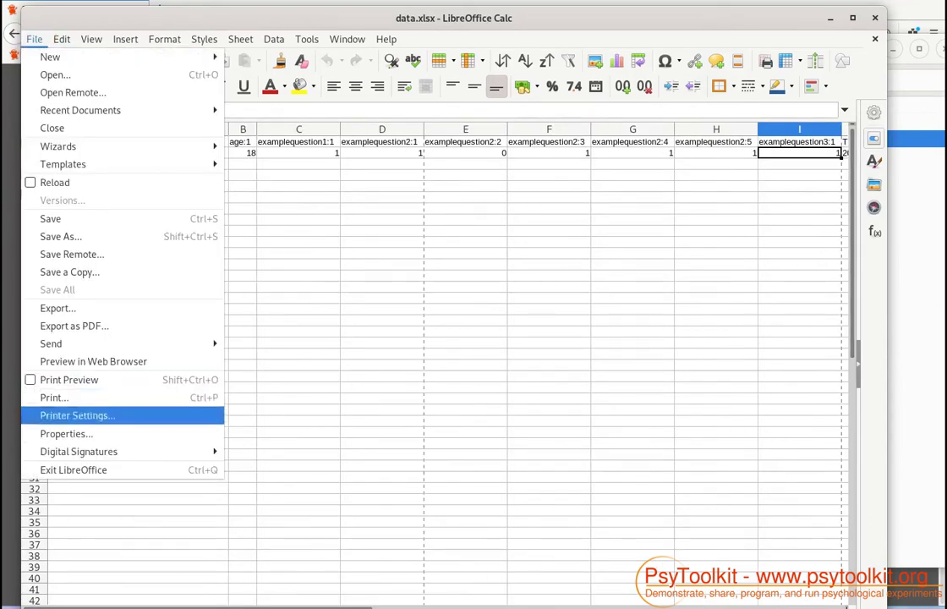
- Quit Calc, close the data-1.zip archive, and delete all participant data after agreeing
{"action": "left_click", "coordinate": [103, 469]}
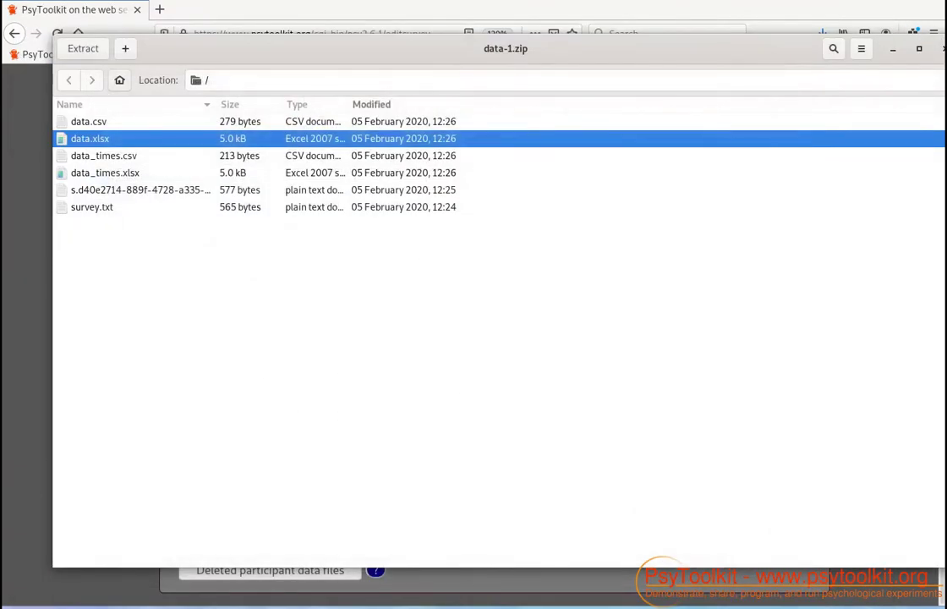
{"action": "left_click", "coordinate": [855, 57]}
{"action": "left_click", "coordinate": [416, 535]}
{"action": "left_click", "coordinate": [273, 569]}
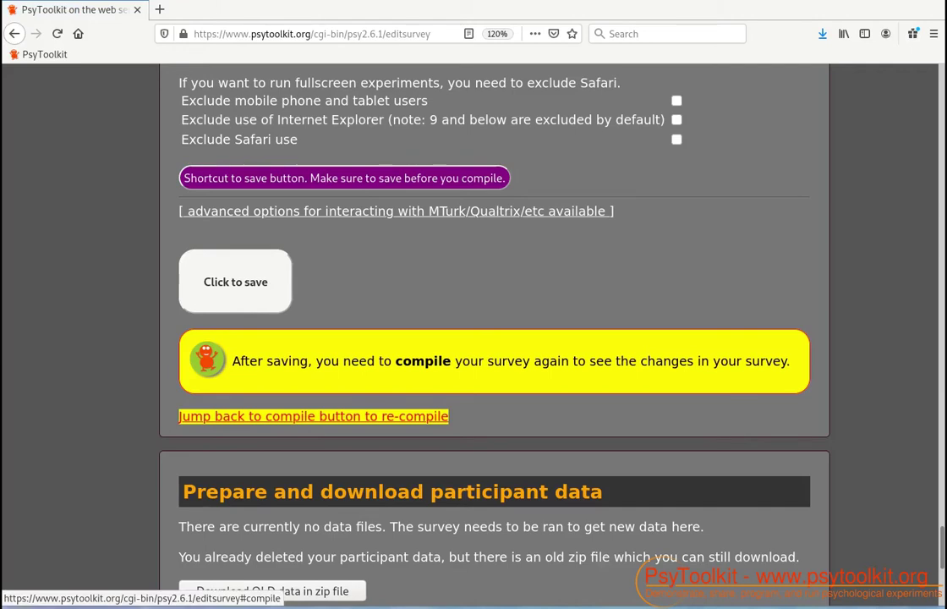
{"action": "scroll", "coordinate": [313, 414], "scroll_direction": "up", "scroll_amount": 5}
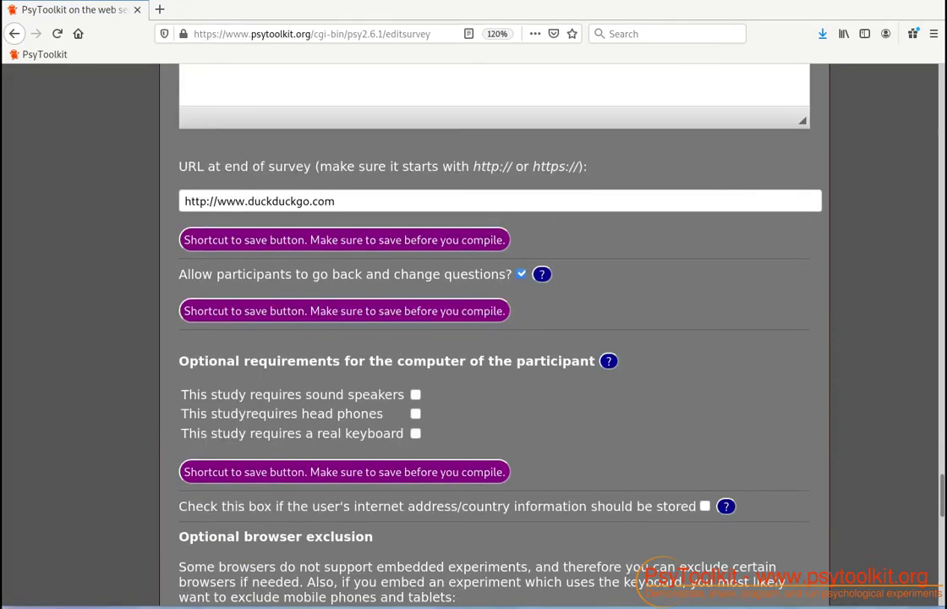
{"action": "scroll", "coordinate": [471, 281], "scroll_direction": "up", "scroll_amount": 4}
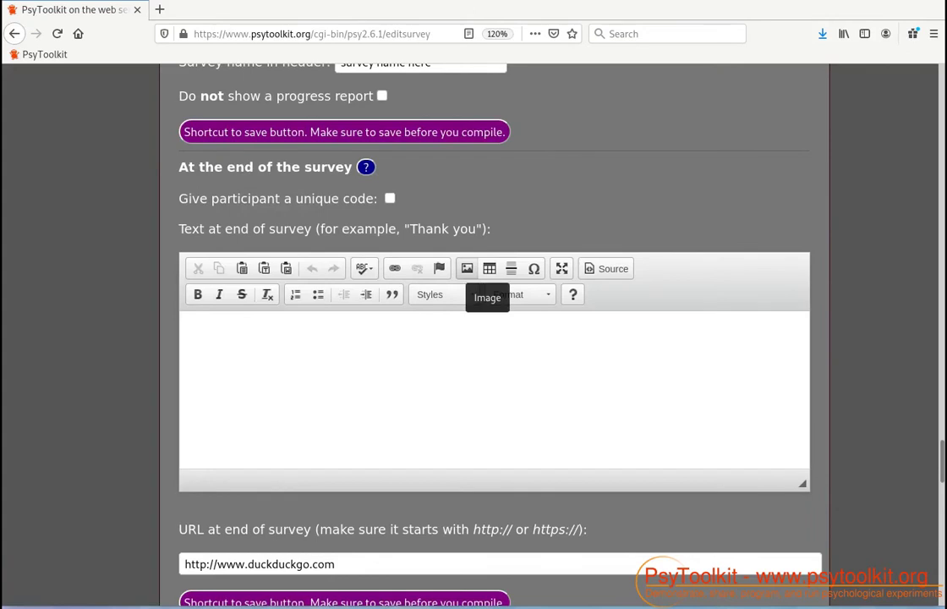
{"action": "scroll", "coordinate": [471, 280], "scroll_direction": "up", "scroll_amount": 2}
{"action": "scroll", "coordinate": [471, 281], "scroll_direction": "up", "scroll_amount": 10}
{"action": "scroll", "coordinate": [471, 281], "scroll_direction": "up", "scroll_amount": 4}
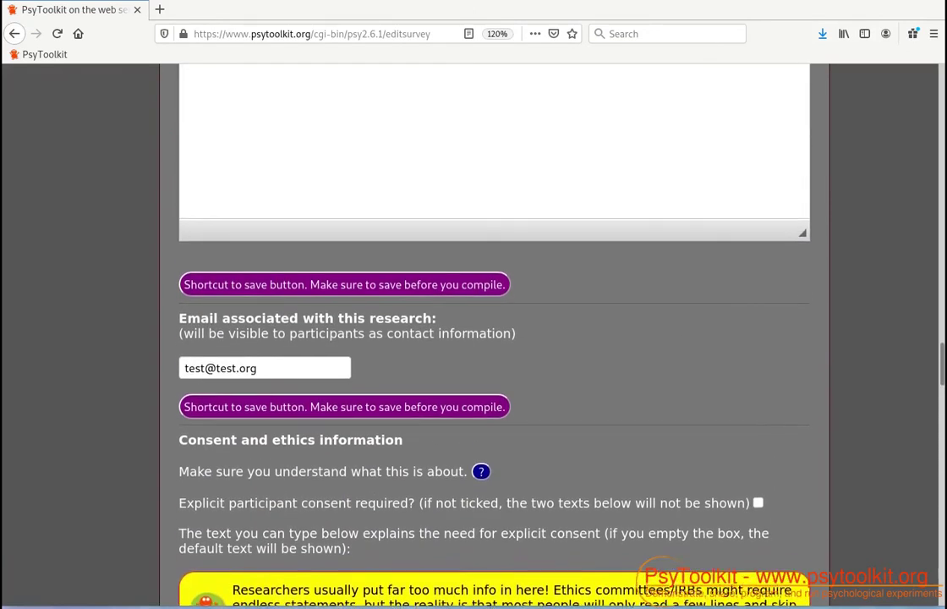
{"action": "scroll", "coordinate": [471, 281], "scroll_direction": "up", "scroll_amount": 10}
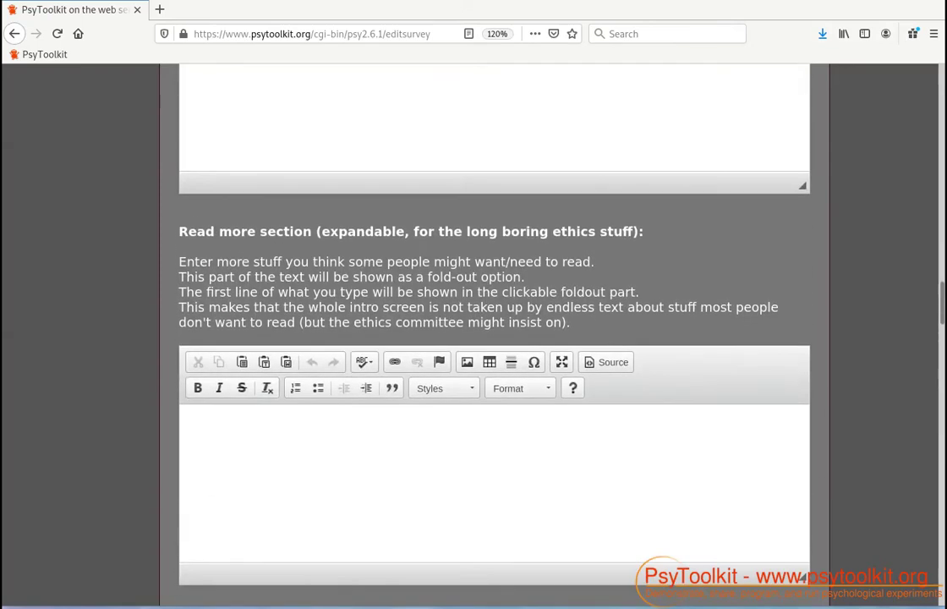
{"action": "scroll", "coordinate": [471, 281], "scroll_direction": "up", "scroll_amount": 9}
{"action": "scroll", "coordinate": [471, 281], "scroll_direction": "down", "scroll_amount": 4}
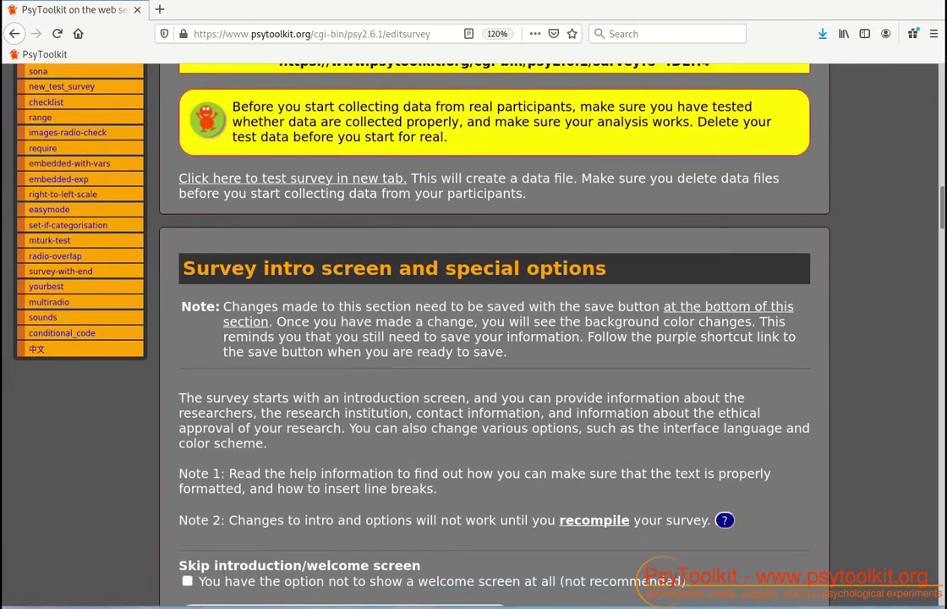
{"action": "key", "text": "ctrl+f"}
{"action": "type", "text": "allow"}
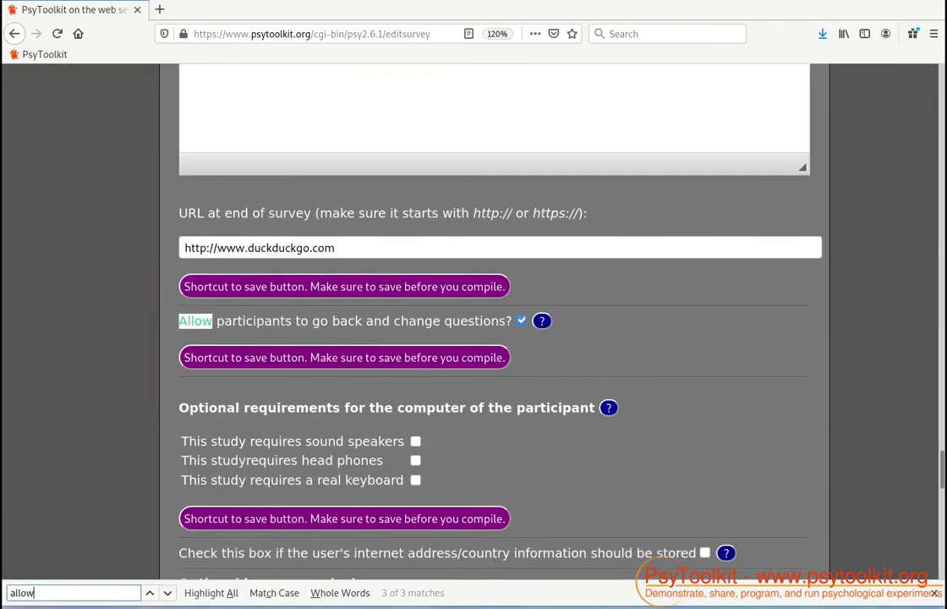
{"action": "left_click", "coordinate": [640, 334]}
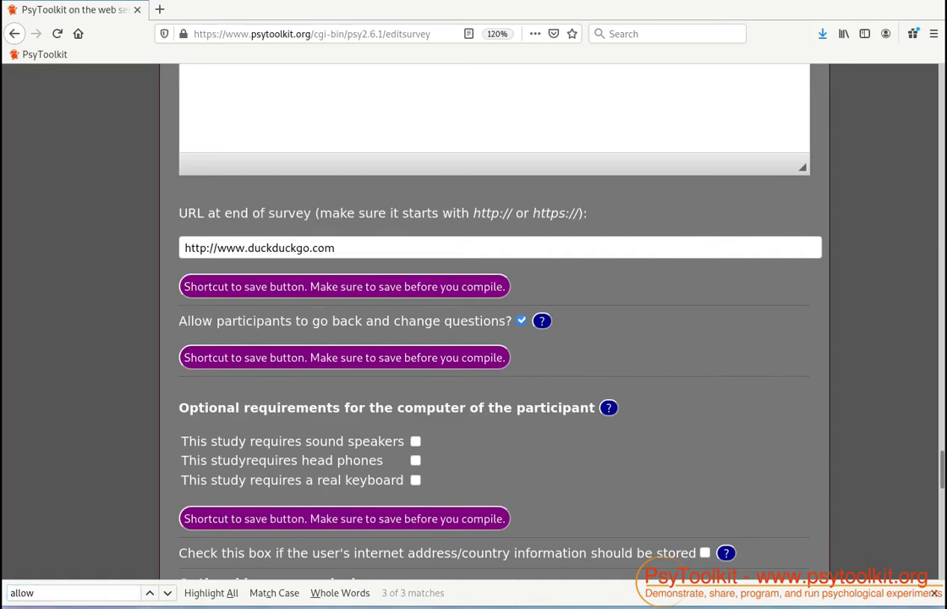
{"action": "left_click_drag", "start_coordinate": [940, 469], "coordinate": [941, 180]}
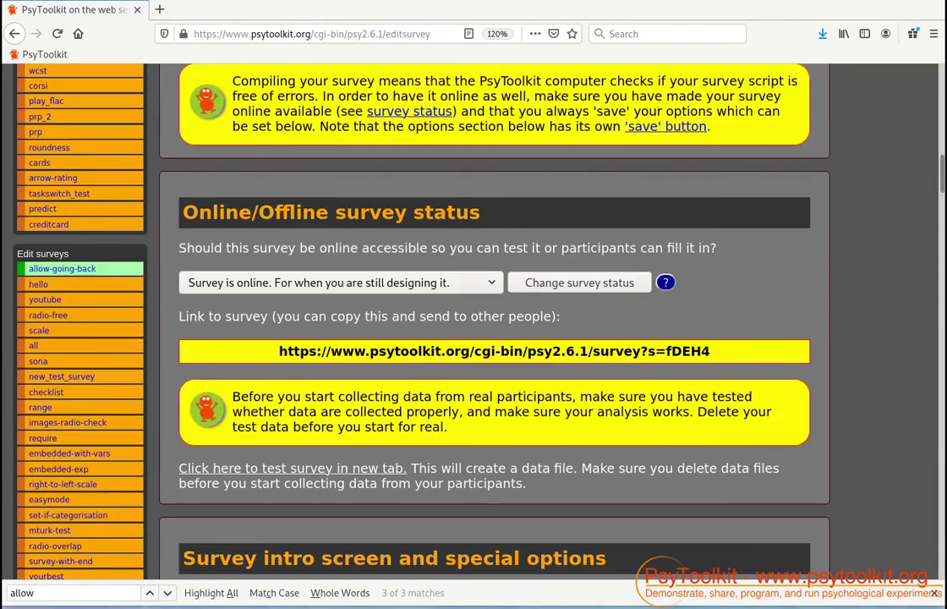
- Start a new test run, then go back and change the age from 18 to 21
{"action": "left_click", "coordinate": [314, 466]}
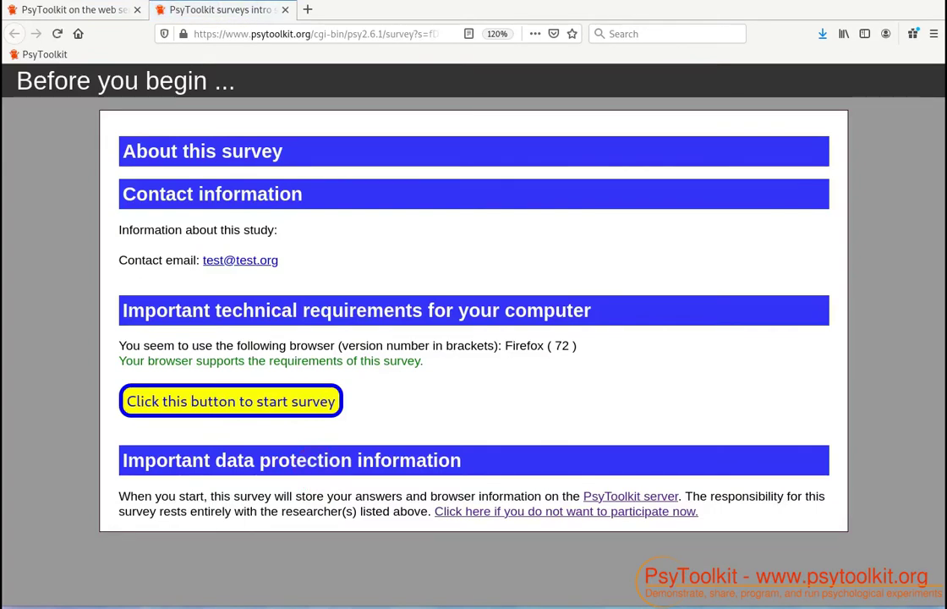
{"action": "left_click", "coordinate": [232, 402]}
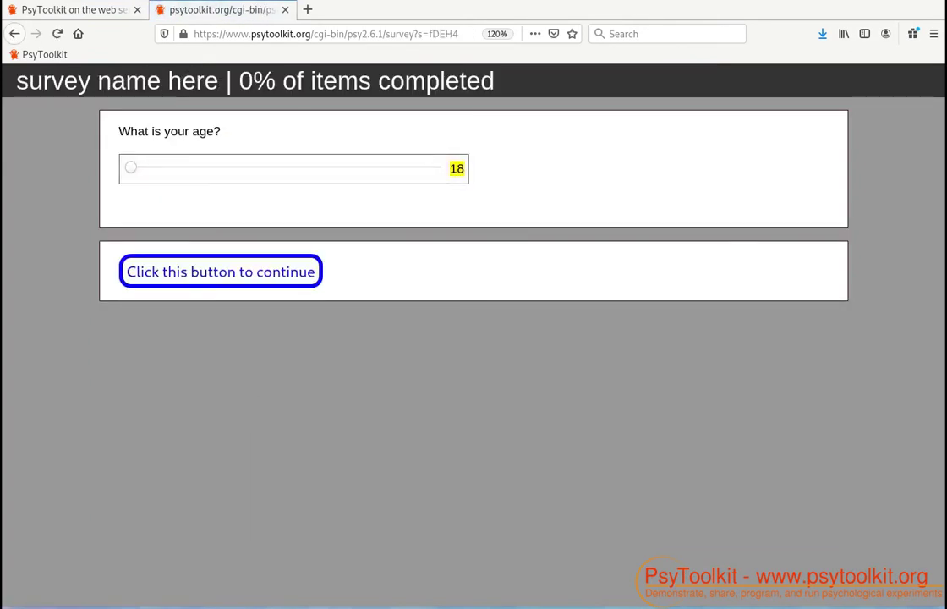
{"action": "left_click", "coordinate": [232, 272]}
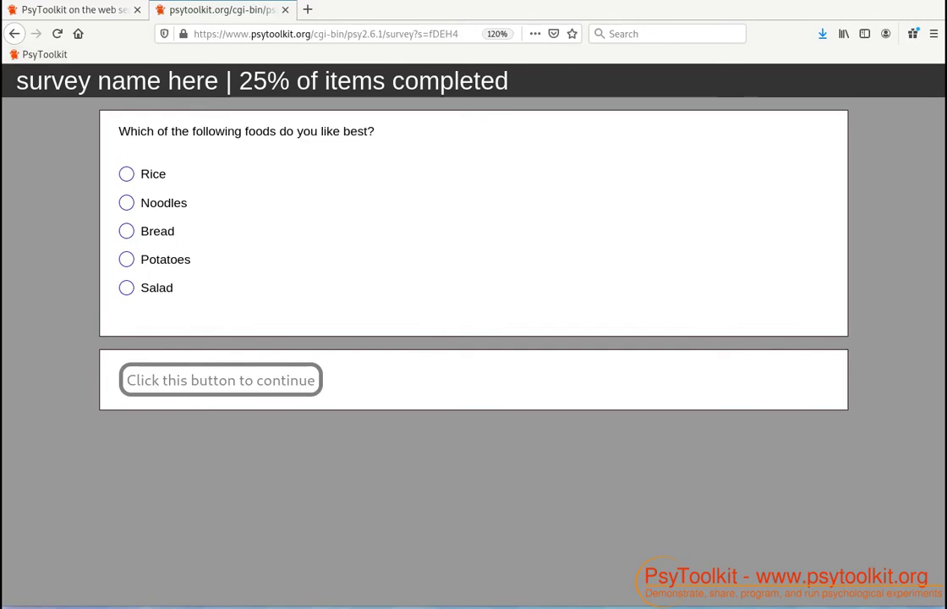
{"action": "left_click", "coordinate": [16, 34]}
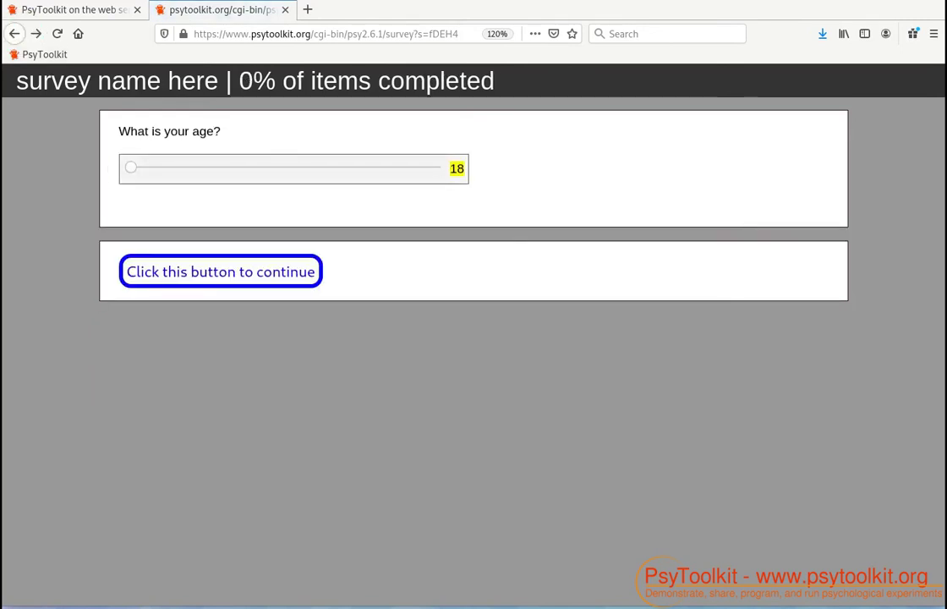
{"action": "mouse_move", "coordinate": [131, 167]}
{"action": "left_mouse_down"}
{"action": "mouse_move", "coordinate": [433, 167]}
{"action": "mouse_move", "coordinate": [131, 166]}
{"action": "left_mouse_up"}
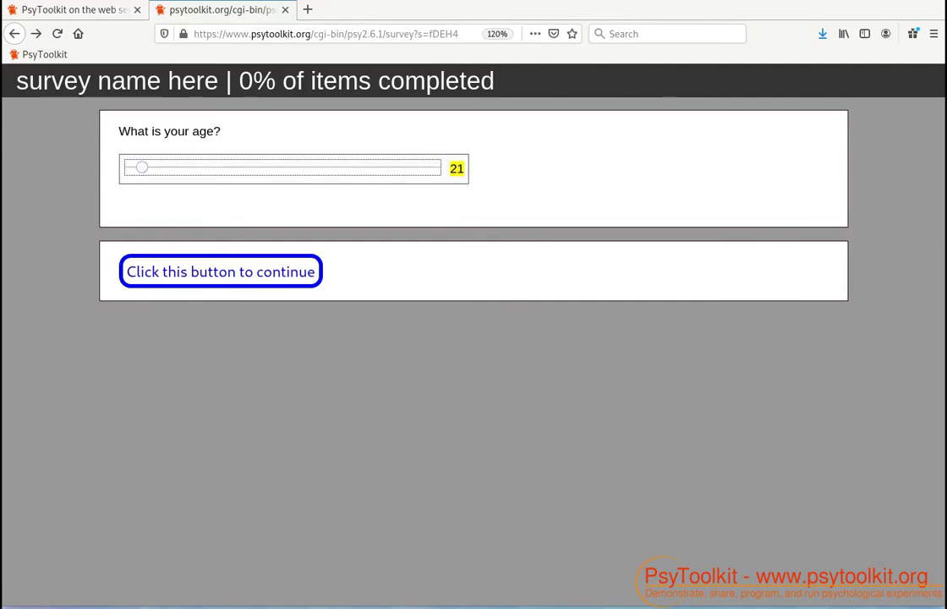
{"action": "left_click", "coordinate": [243, 270]}
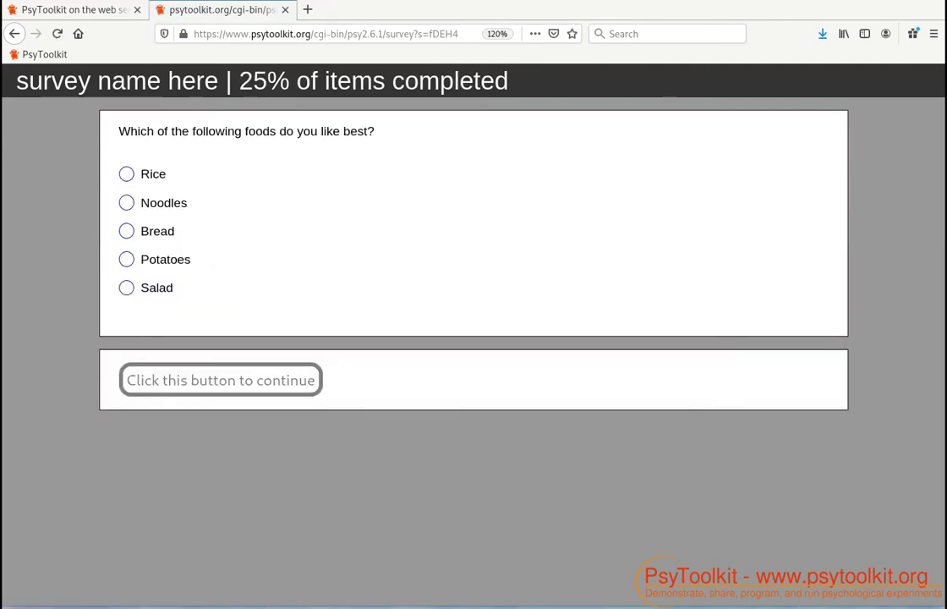
- Answer Rice, Water and Joker to reach the end of the survey
{"action": "left_click", "coordinate": [152, 174]}
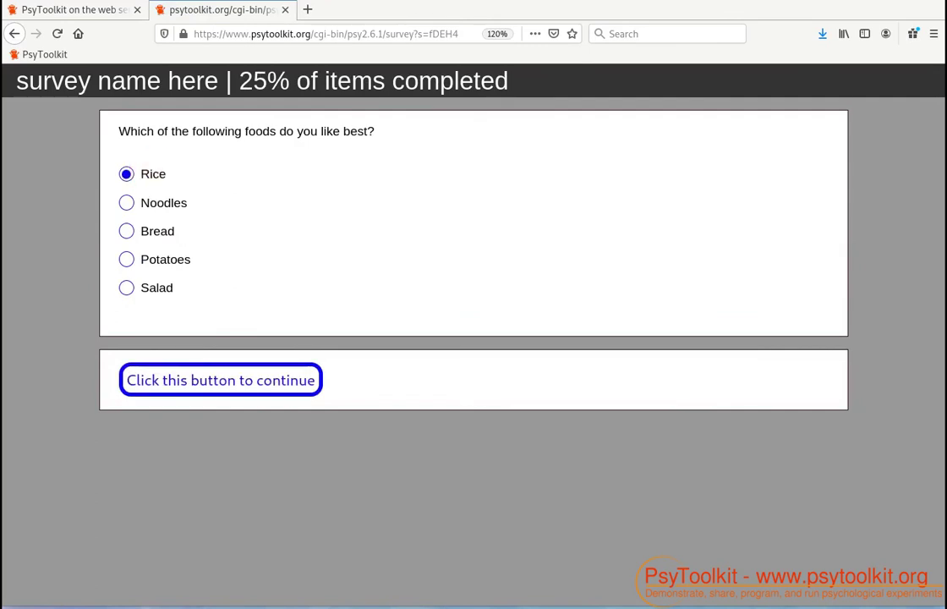
{"action": "left_click", "coordinate": [237, 389]}
{"action": "left_click", "coordinate": [155, 174]}
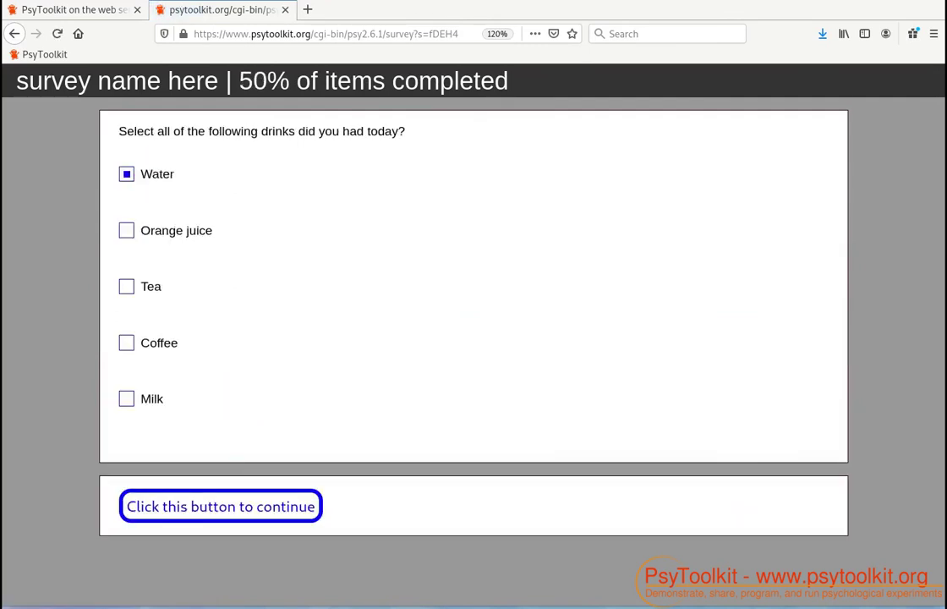
{"action": "left_click", "coordinate": [281, 515]}
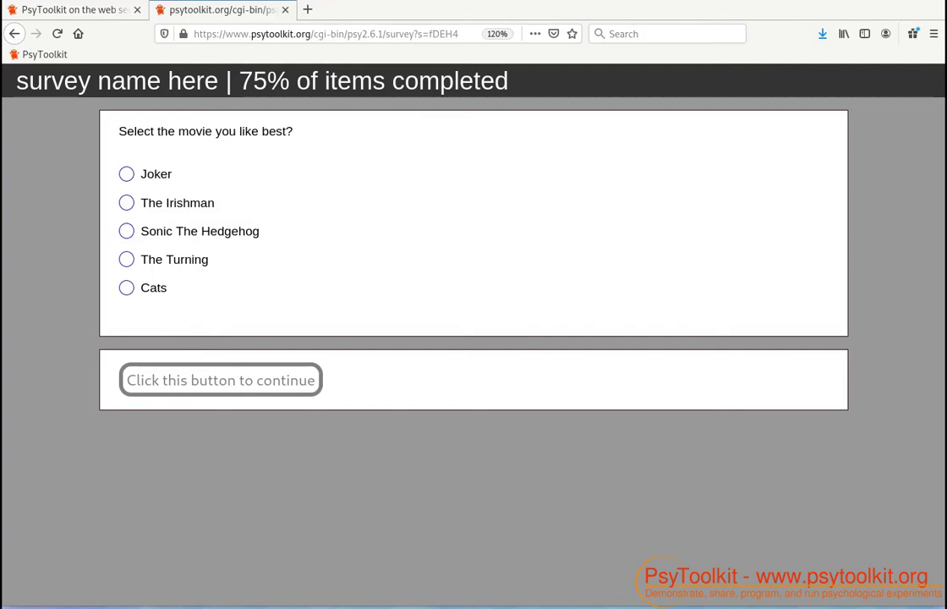
{"action": "left_click", "coordinate": [149, 174]}
{"action": "left_click", "coordinate": [285, 380]}
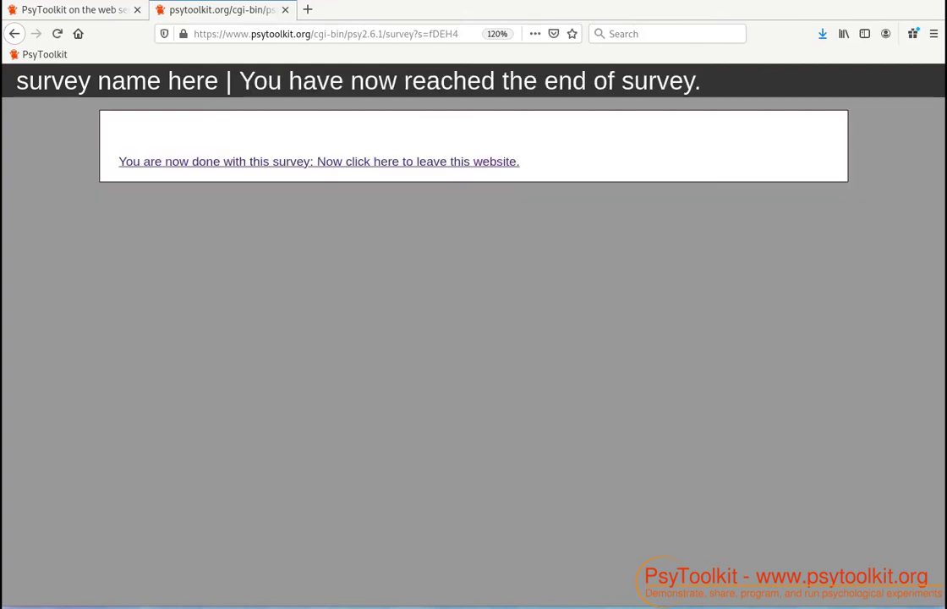
- Go back from the end, change the favourite movie to Cats, and leave the survey
{"action": "left_click", "coordinate": [15, 33]}
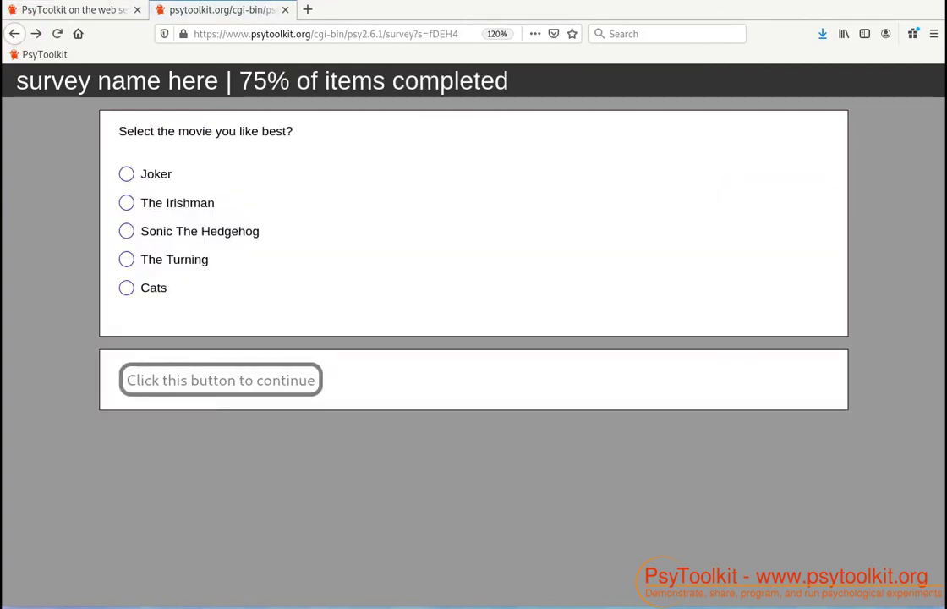
{"action": "left_click", "coordinate": [161, 290]}
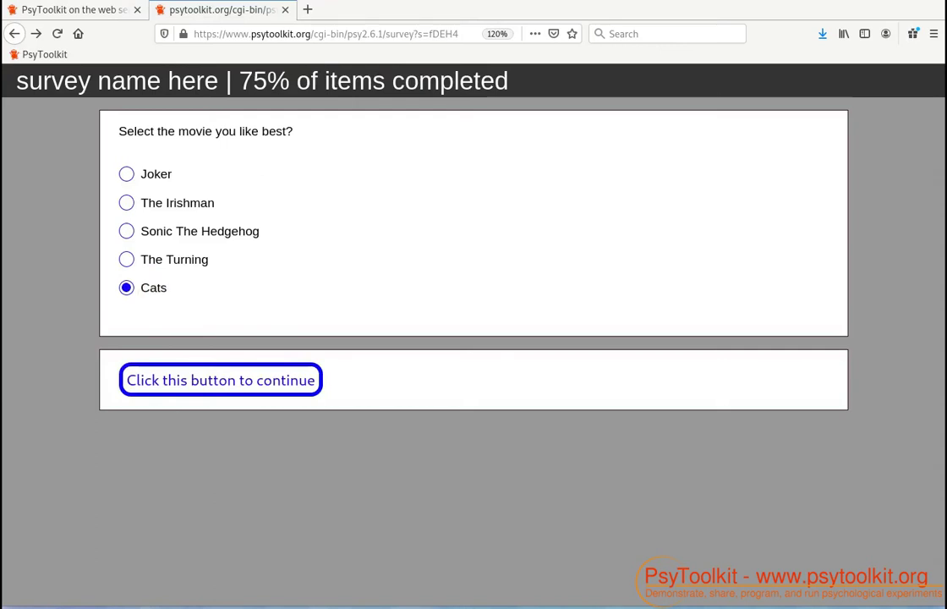
{"action": "left_click", "coordinate": [253, 385]}
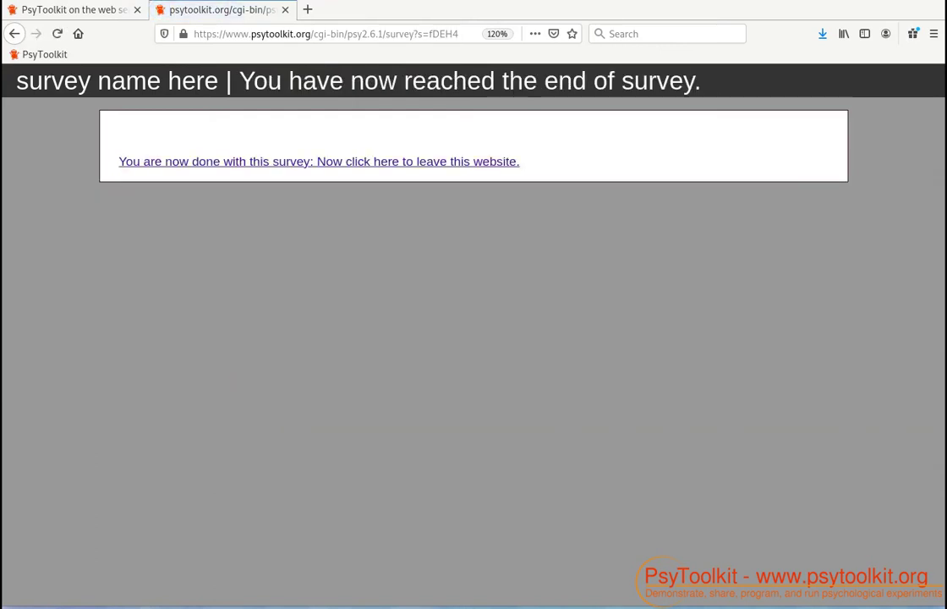
{"action": "left_click", "coordinate": [285, 162]}
- Reopen the survey page, prepare and refresh datafiles, then download and open data-2.zip
{"action": "left_click", "coordinate": [285, 9]}
{"action": "left_click", "coordinate": [119, 268]}
{"action": "mouse_move", "coordinate": [940, 85]}
{"action": "left_mouse_down"}
{"action": "mouse_move", "coordinate": [940, 552]}
{"action": "mouse_move", "coordinate": [940, 543]}
{"action": "left_mouse_up"}
{"action": "left_click", "coordinate": [292, 249]}
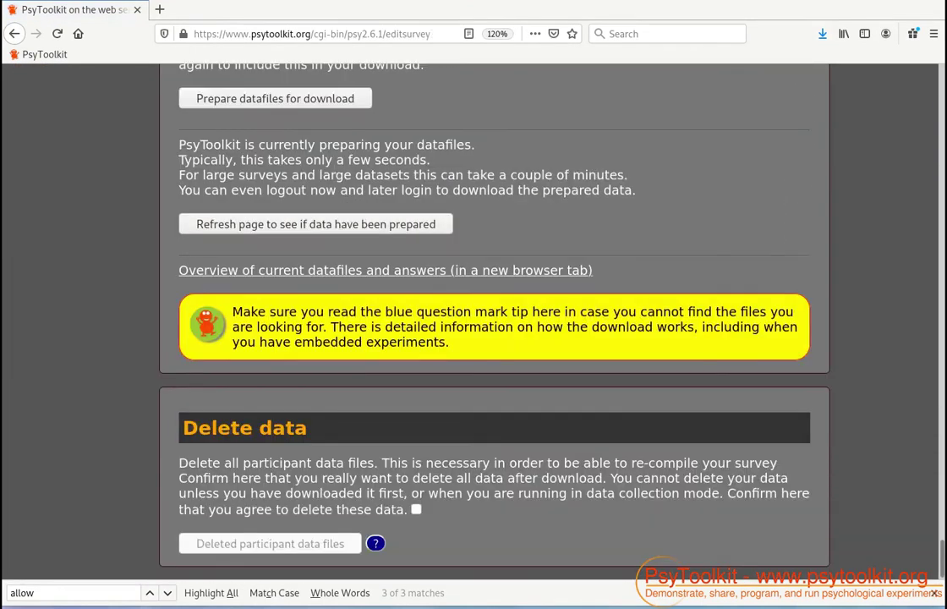
{"action": "left_click", "coordinate": [317, 223]}
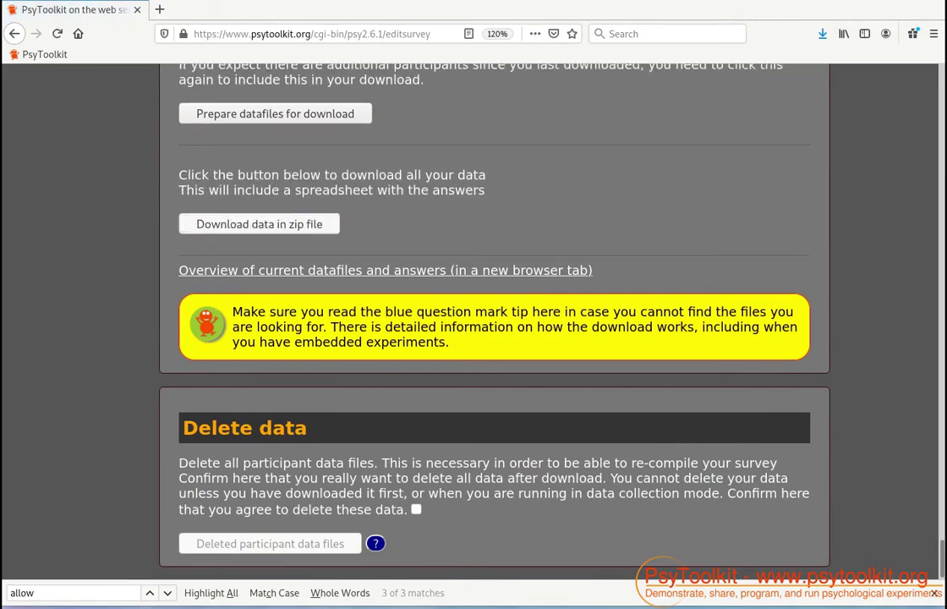
{"action": "left_click", "coordinate": [287, 223]}
{"action": "left_click", "coordinate": [479, 341]}
- Open data.xlsx from data-2.zip, check age 21 and movie answer 5, then close Calc
{"action": "left_click", "coordinate": [198, 190]}
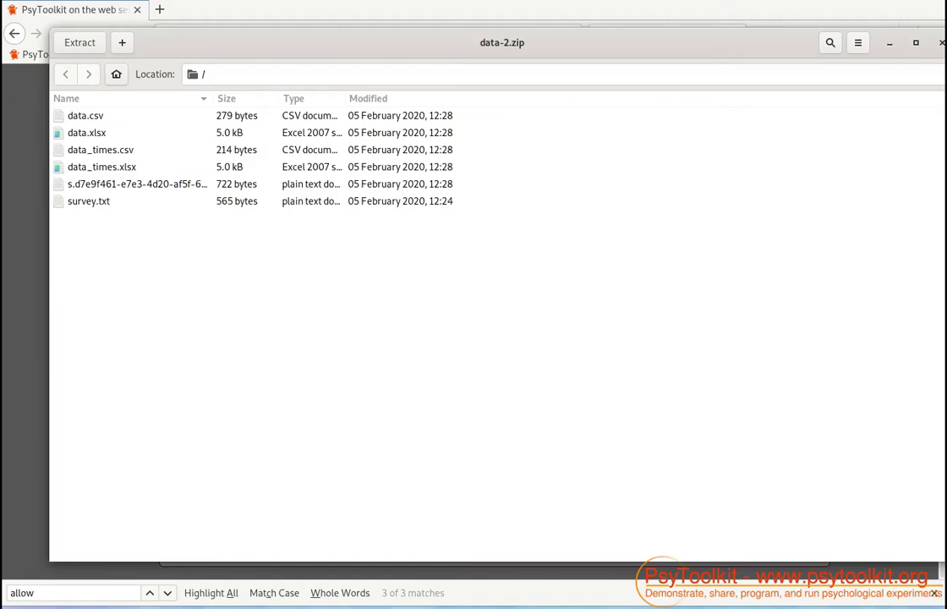
{"action": "double_click", "coordinate": [80, 132]}
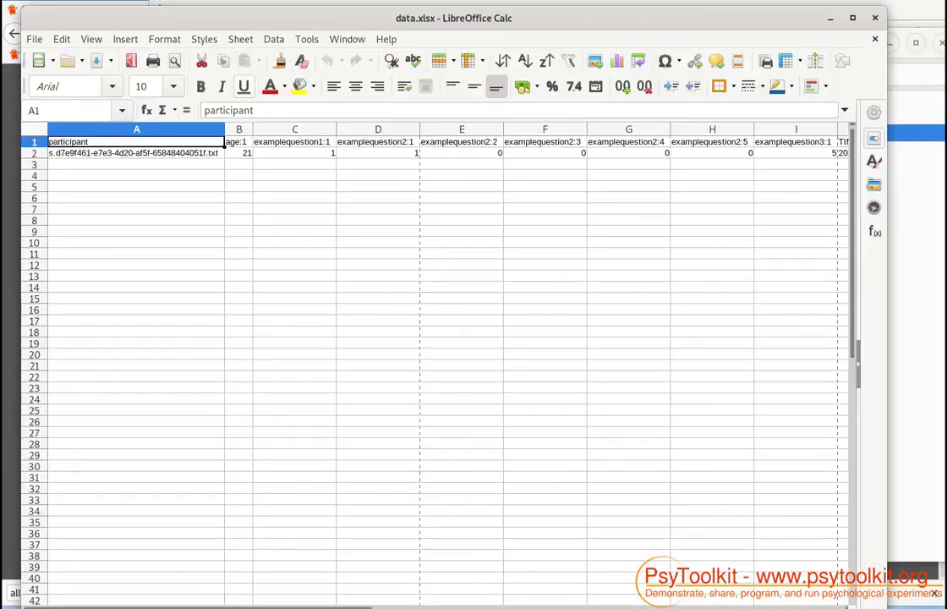
{"action": "left_click", "coordinate": [238, 152]}
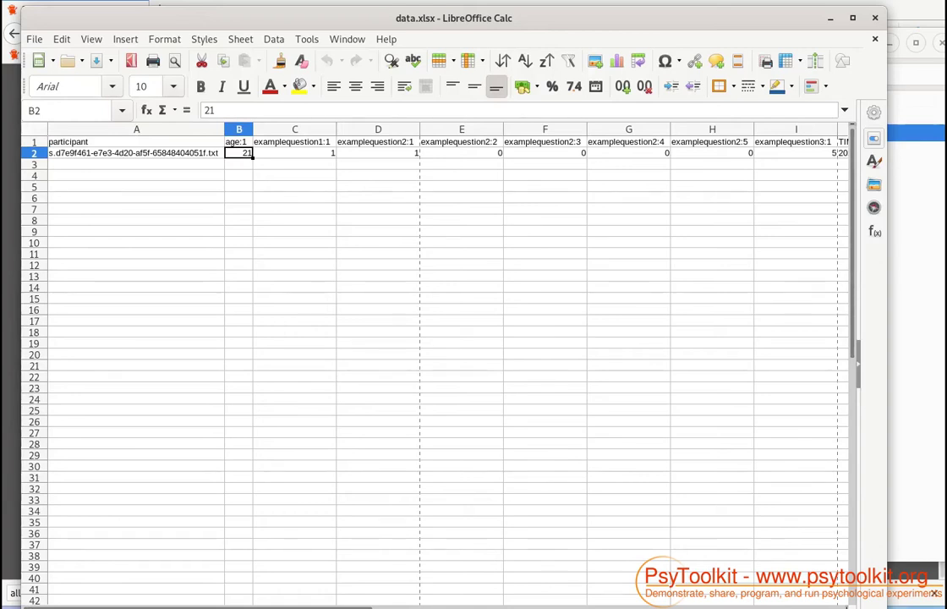
{"action": "mouse_move", "coordinate": [322, 606]}
{"action": "left_mouse_down"}
{"action": "mouse_move", "coordinate": [398, 606]}
{"action": "mouse_move", "coordinate": [367, 606]}
{"action": "left_mouse_up"}
{"action": "left_click", "coordinate": [623, 153]}
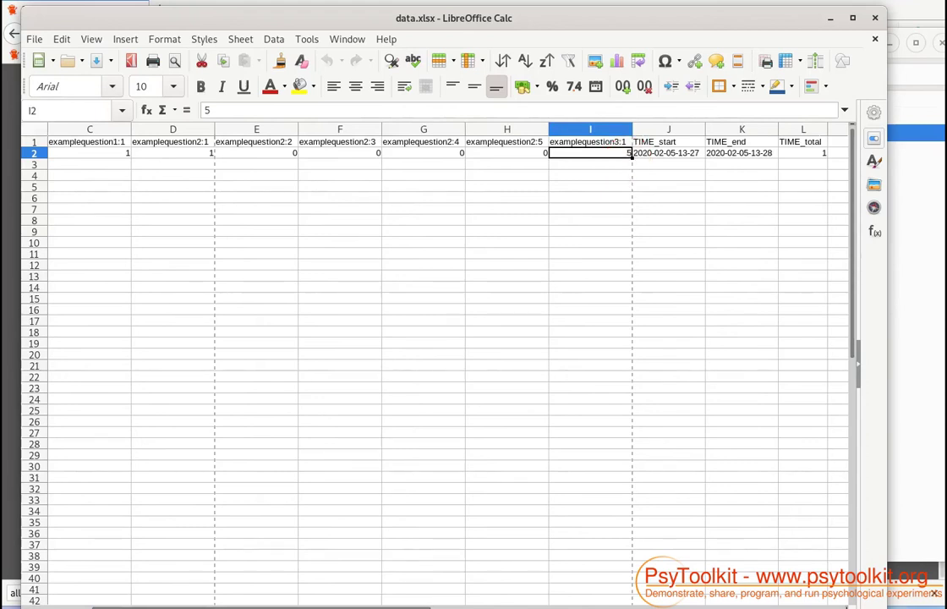
{"action": "left_click", "coordinate": [874, 17]}
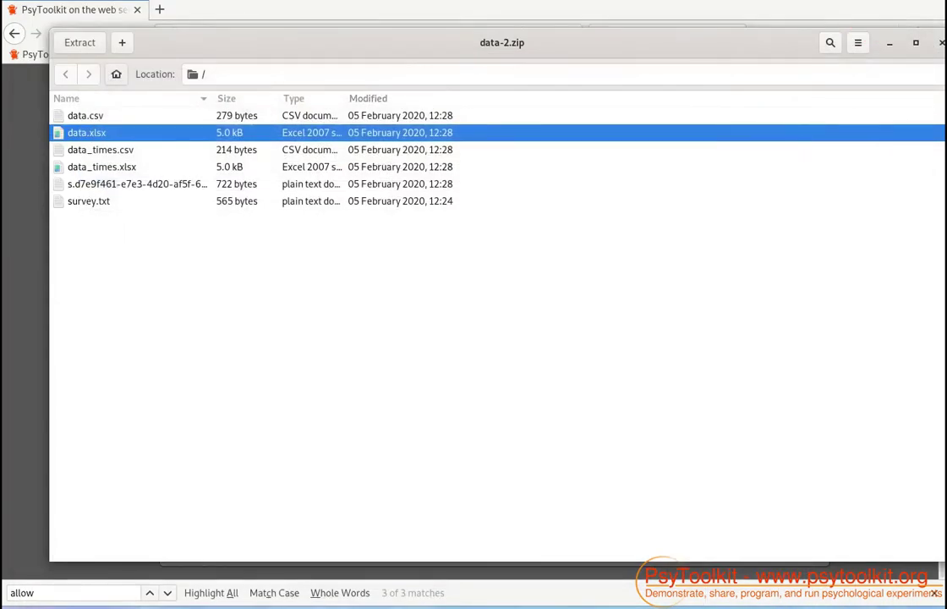
- Close Archive Manager, confirm the deletion, and delete all old participant data files
{"action": "left_click", "coordinate": [881, 58]}
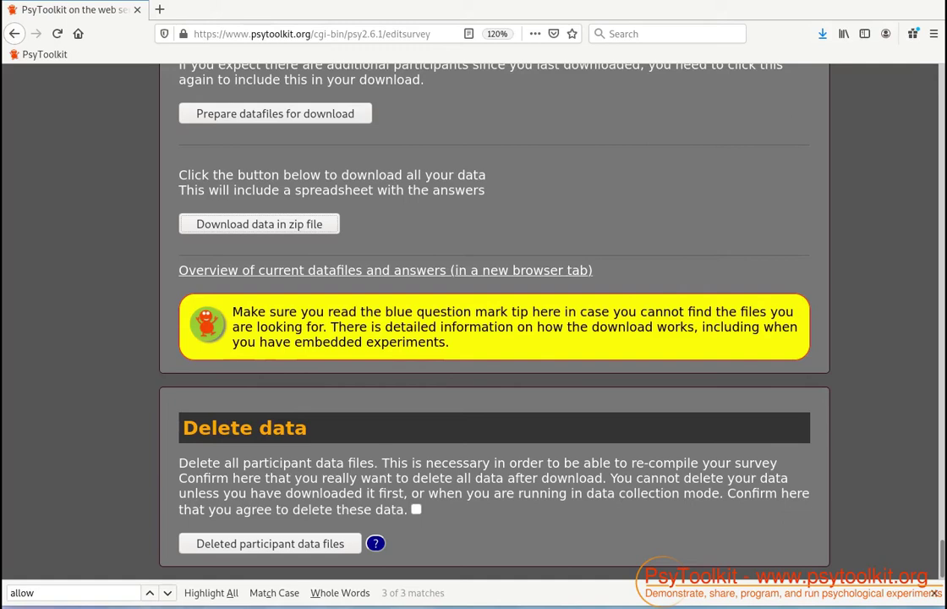
{"action": "left_click", "coordinate": [416, 508]}
{"action": "left_click", "coordinate": [416, 509]}
{"action": "left_click", "coordinate": [347, 543]}
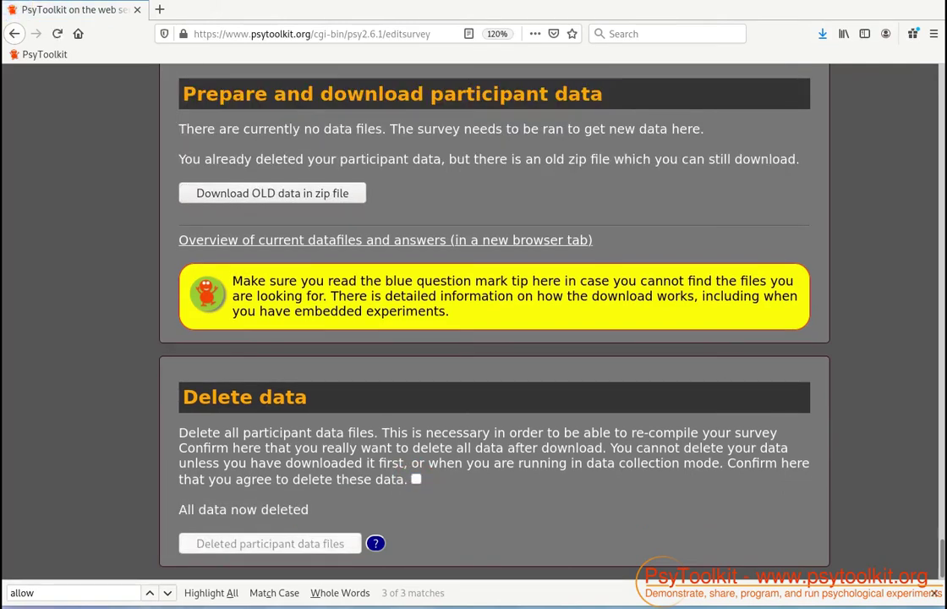
- Untick the survey's 'Allow going back' option and save the changed settings
{"action": "left_click", "coordinate": [150, 593]}
{"action": "left_click", "coordinate": [391, 324]}
{"action": "left_click", "coordinate": [521, 320]}
{"action": "left_click", "coordinate": [365, 357]}
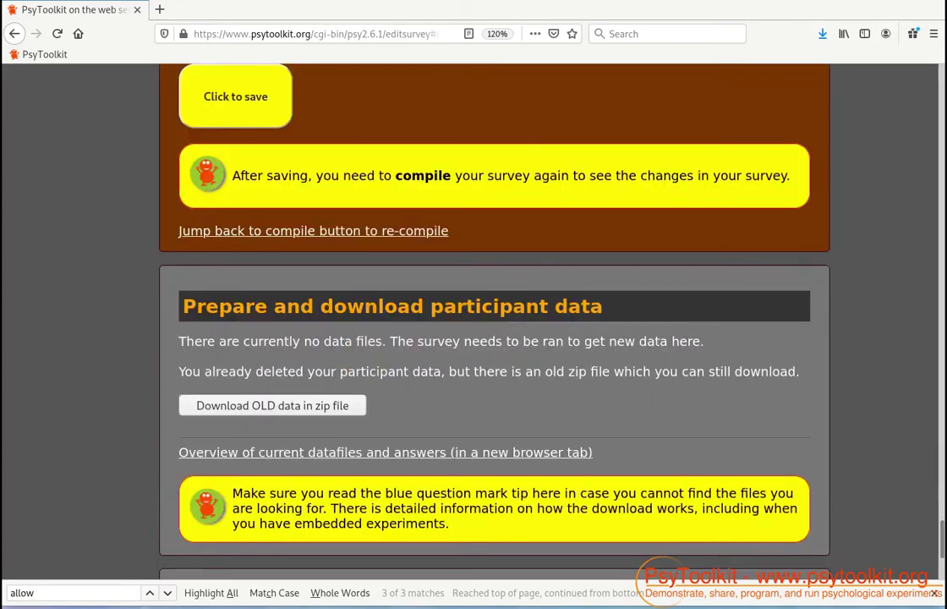
{"action": "left_click", "coordinate": [233, 99]}
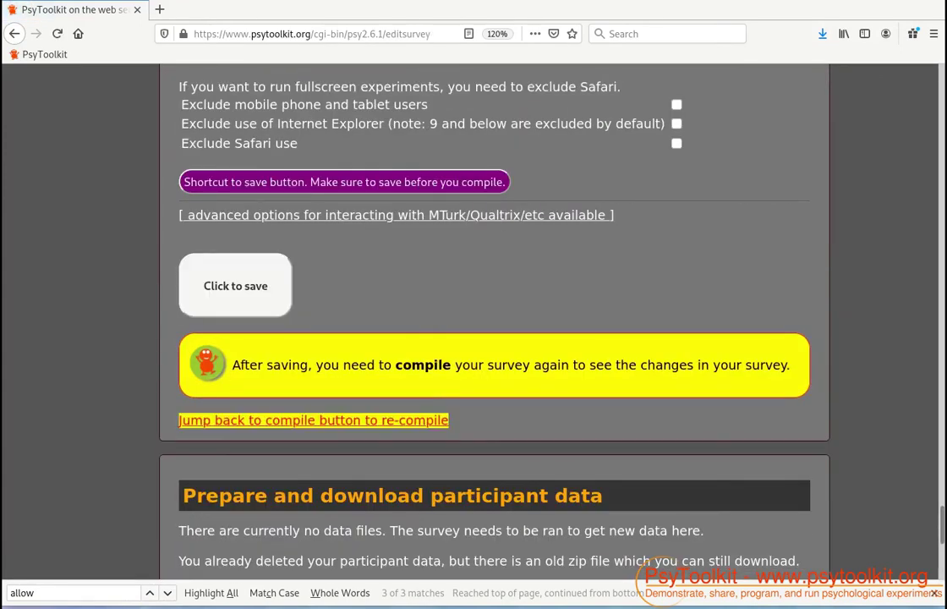
- Recompile the survey and launch a new test run
{"action": "left_click", "coordinate": [279, 421]}
{"action": "left_click", "coordinate": [219, 240]}
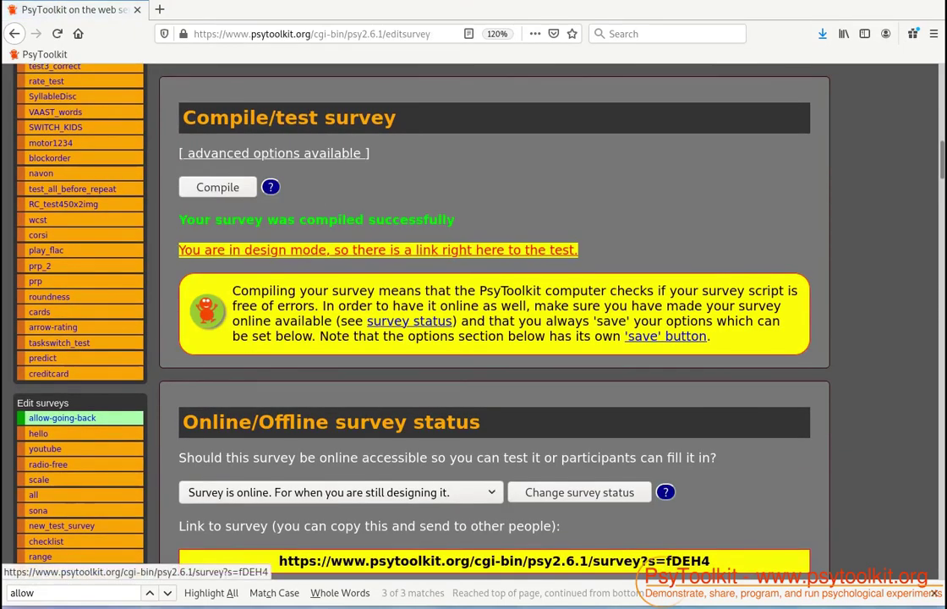
{"action": "left_click", "coordinate": [285, 249]}
- Start the test survey, submit an age, then go back and raise it to 21
{"action": "left_click", "coordinate": [281, 397]}
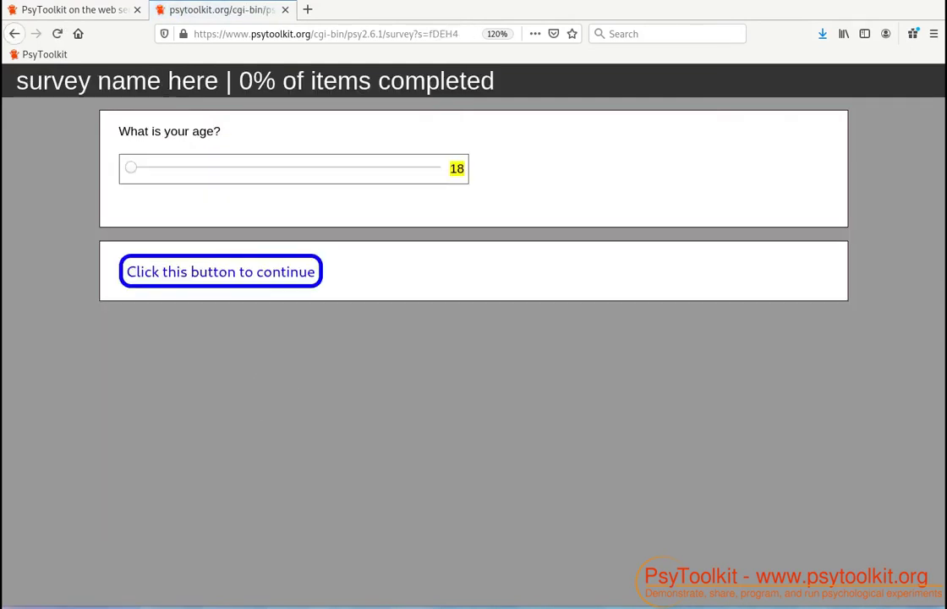
{"action": "left_click", "coordinate": [238, 273]}
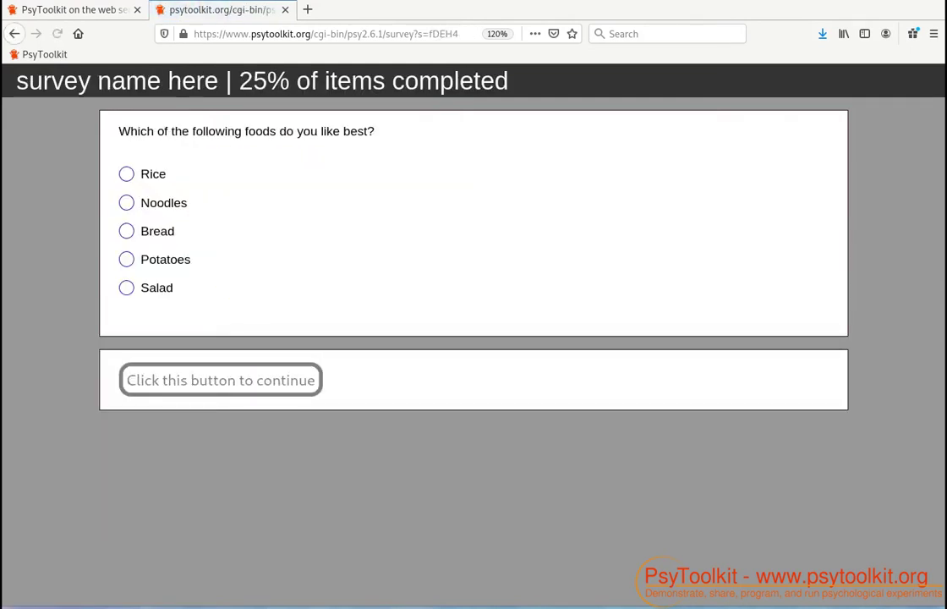
{"action": "left_click", "coordinate": [15, 34]}
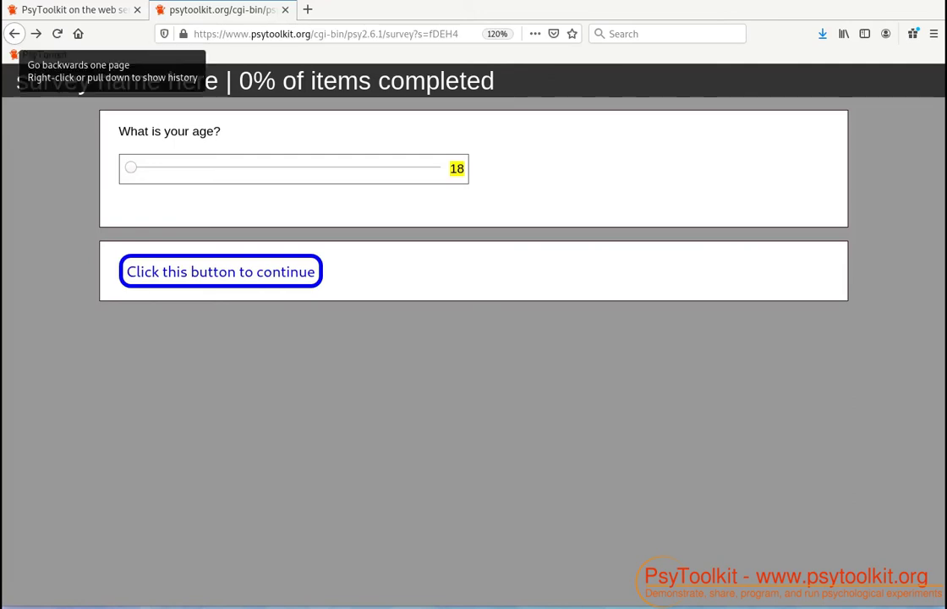
{"action": "left_click_drag", "start_coordinate": [131, 167], "coordinate": [156, 167]}
{"action": "left_click", "coordinate": [197, 272]}
- Answer Rice, then go back and change the food to Salad; tick Milk as today's drink
{"action": "left_click", "coordinate": [142, 173]}
{"action": "left_click", "coordinate": [211, 381]}
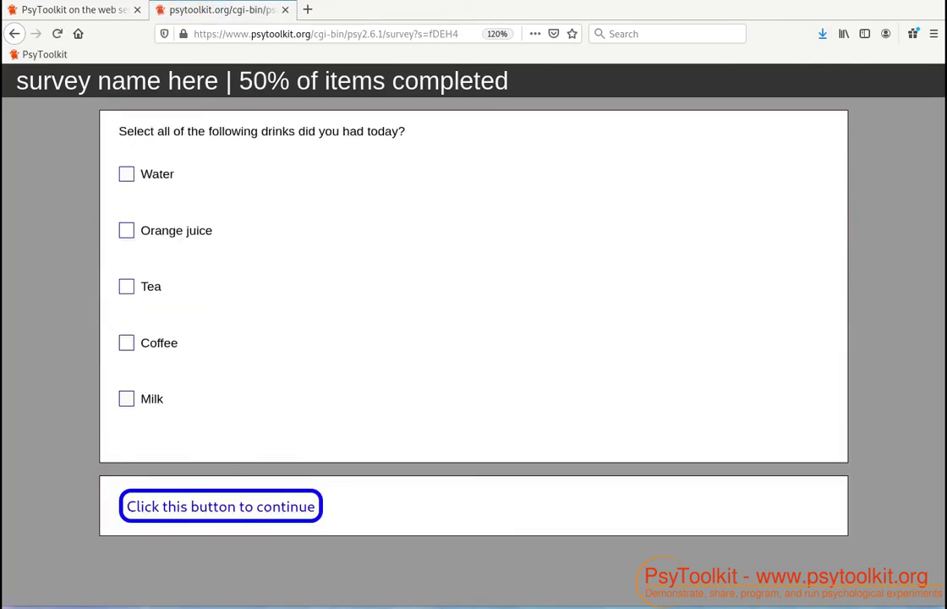
{"action": "key", "text": "alt+Left"}
{"action": "left_click", "coordinate": [144, 285]}
{"action": "left_click", "coordinate": [201, 377]}
{"action": "left_click", "coordinate": [148, 398]}
{"action": "left_click", "coordinate": [205, 506]}
- Pick Cats, switch to Joker and finish, then go back, restore Cats, resubmit and close the test tab
{"action": "left_click", "coordinate": [142, 297]}
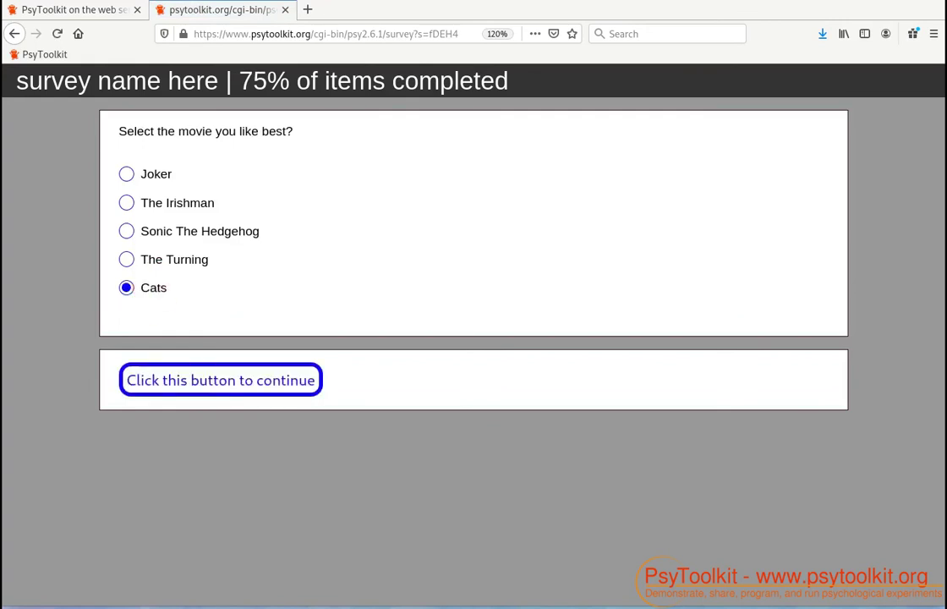
{"action": "left_click", "coordinate": [158, 176]}
{"action": "left_click", "coordinate": [245, 387]}
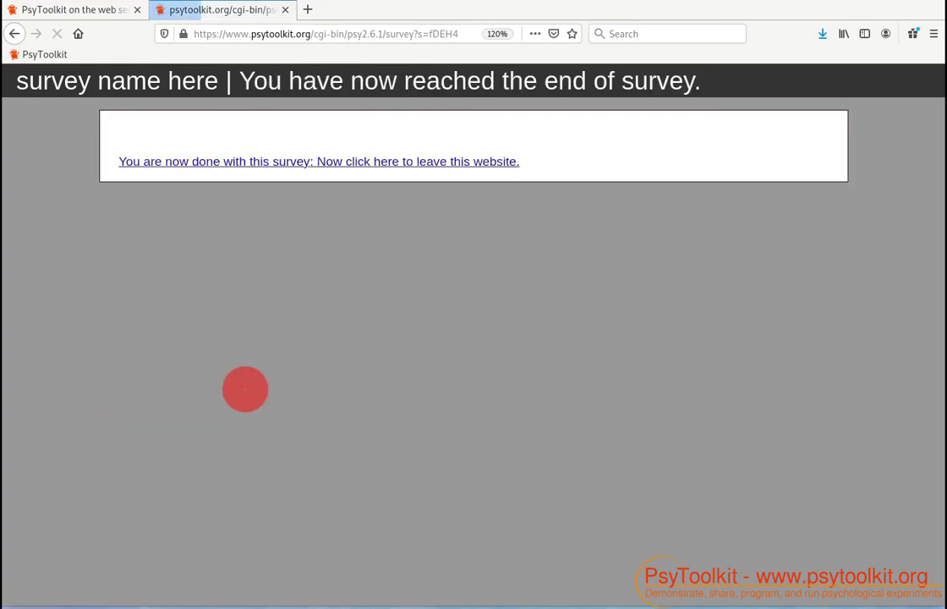
{"action": "left_click", "coordinate": [15, 34]}
{"action": "left_click", "coordinate": [135, 286]}
{"action": "left_click", "coordinate": [219, 379]}
{"action": "left_click", "coordinate": [296, 163]}
{"action": "left_click", "coordinate": [285, 10]}
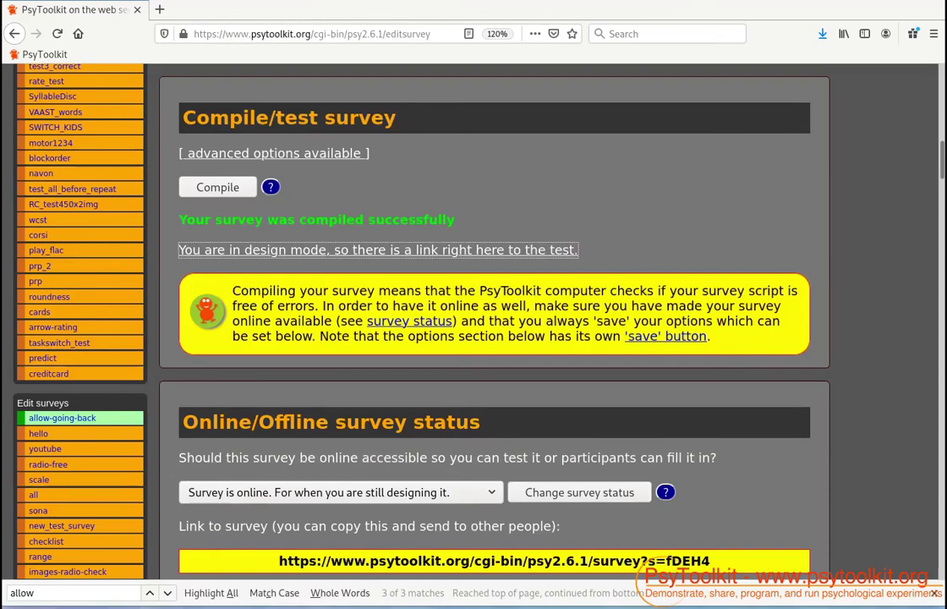
- Prepare the survey's data files, download data.zip, and open it in Archive Manager
{"action": "left_click", "coordinate": [84, 415]}
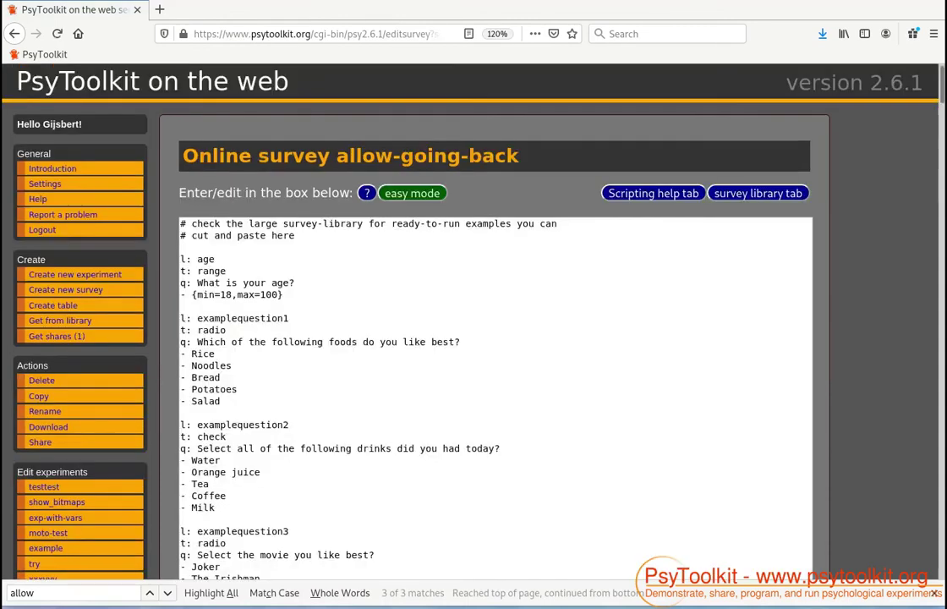
{"action": "left_click_drag", "start_coordinate": [938, 86], "coordinate": [941, 549]}
{"action": "scroll", "coordinate": [494, 321], "scroll_direction": "up", "scroll_amount": 4}
{"action": "left_click", "coordinate": [270, 277]}
{"action": "left_click", "coordinate": [313, 223]}
{"action": "left_click", "coordinate": [313, 223]}
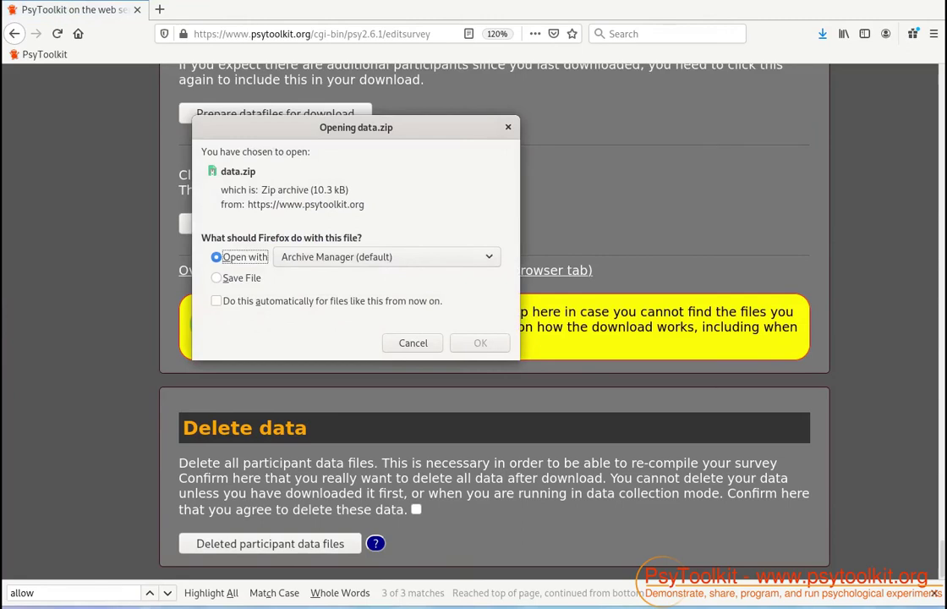
{"action": "key", "text": "Return"}
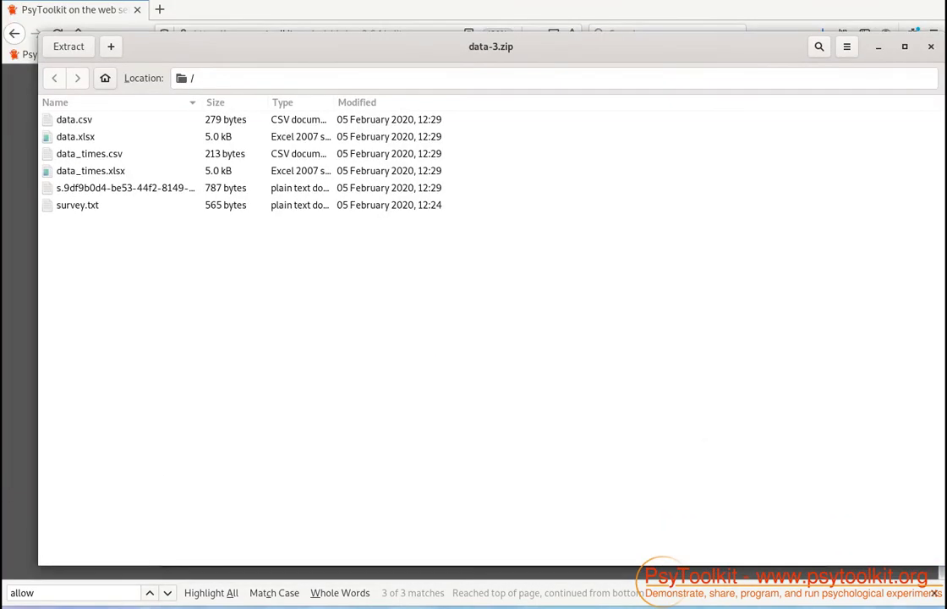
- Open data.xlsx in Calc, check the age in B2 and movie answer in I2, then close Calc and the archive
{"action": "double_click", "coordinate": [68, 136]}
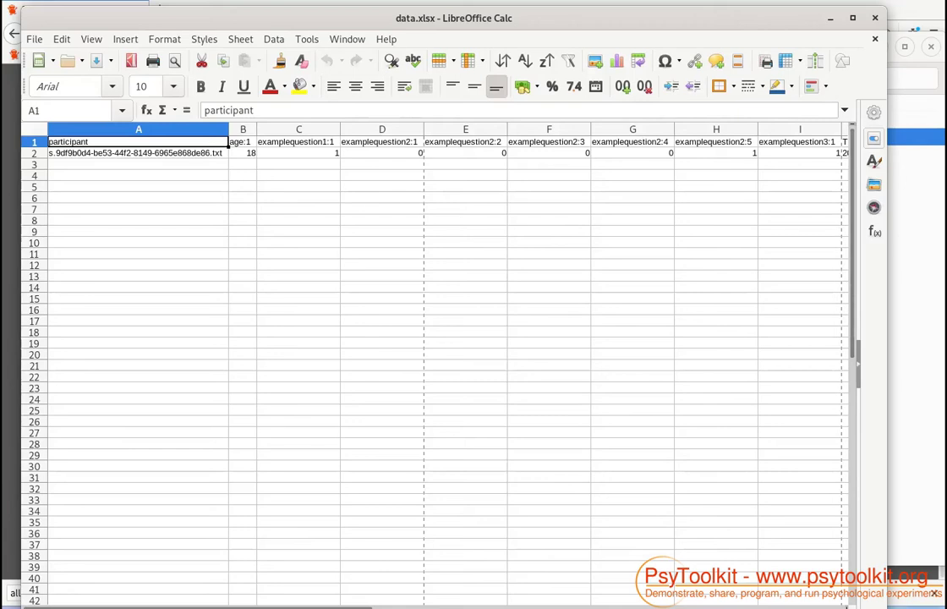
{"action": "left_click", "coordinate": [243, 153]}
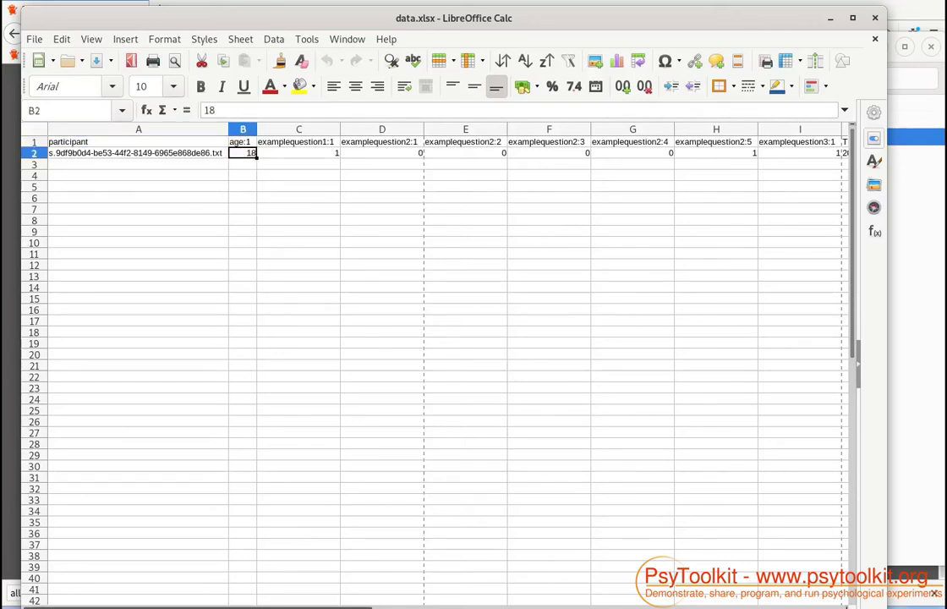
{"action": "scroll", "coordinate": [435, 363], "scroll_direction": "right", "scroll_amount": 3}
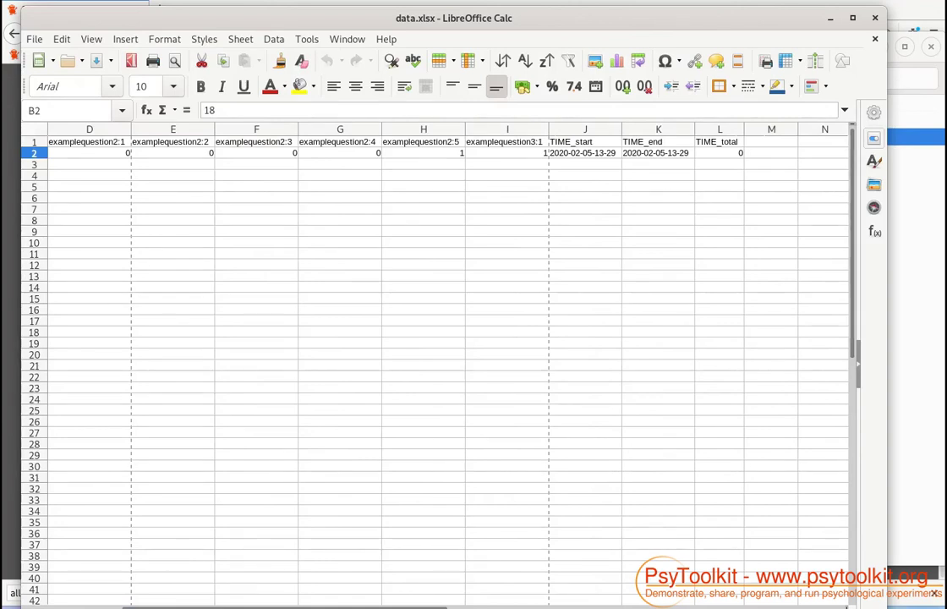
{"action": "left_click", "coordinate": [520, 154]}
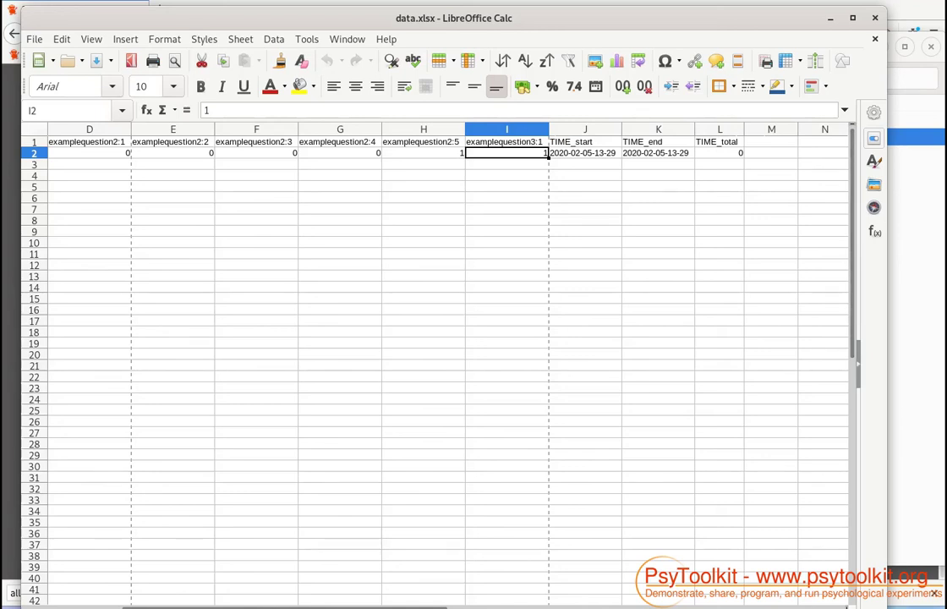
{"action": "left_click", "coordinate": [874, 17]}
{"action": "left_click", "coordinate": [932, 44]}
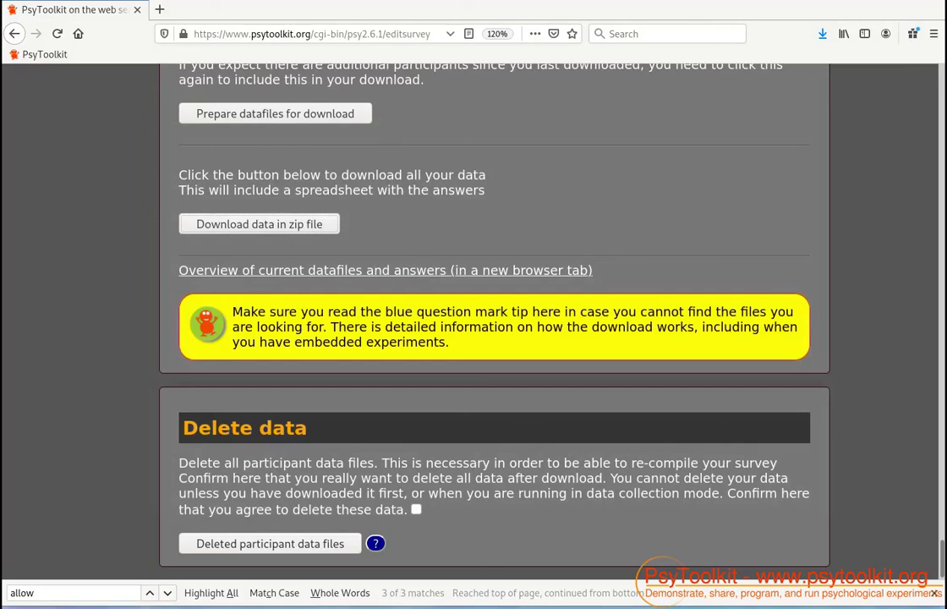
- Search the web for 'boards psytoolkit' and open the FAQ - PsyToolkit result
{"action": "key", "text": "ctrl+l"}
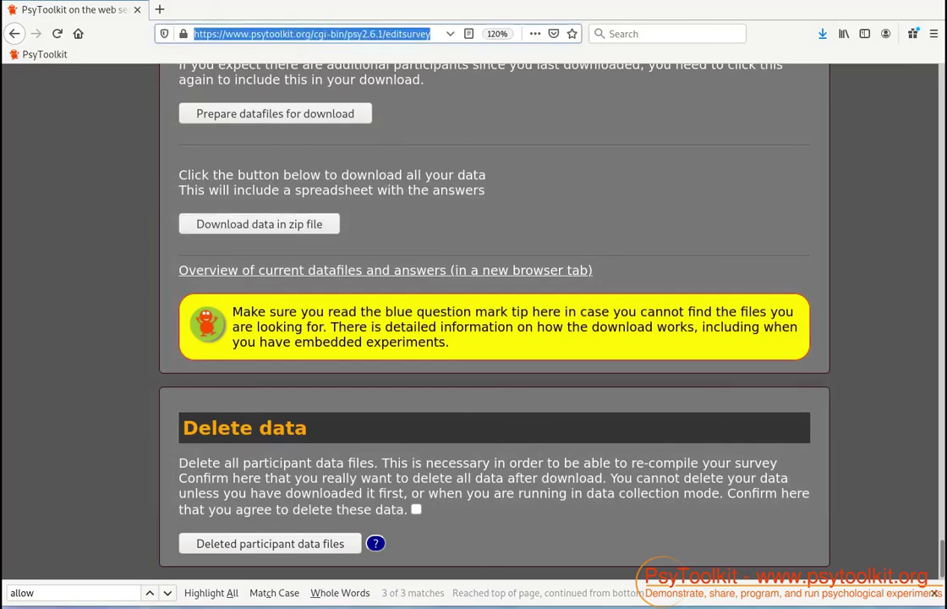
{"action": "type", "text": "board"}
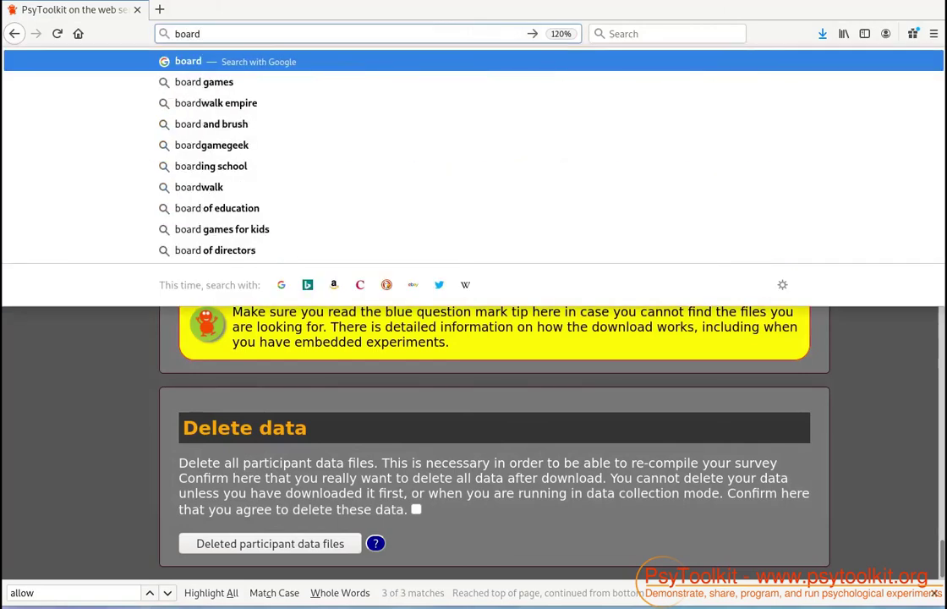
{"action": "type", "text": "s psytoolk"}
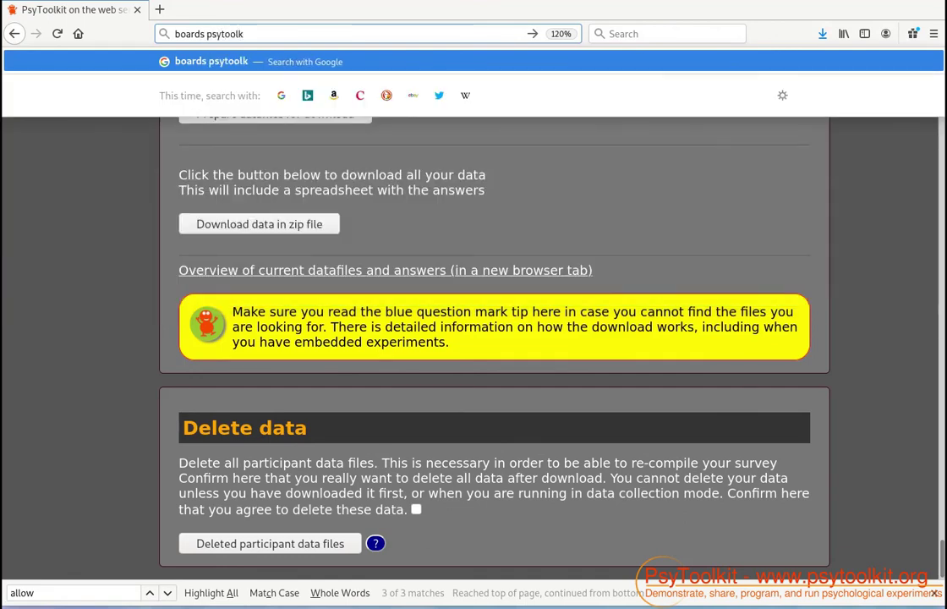
{"action": "type", "text": "it"}
{"action": "key", "text": "Return"}
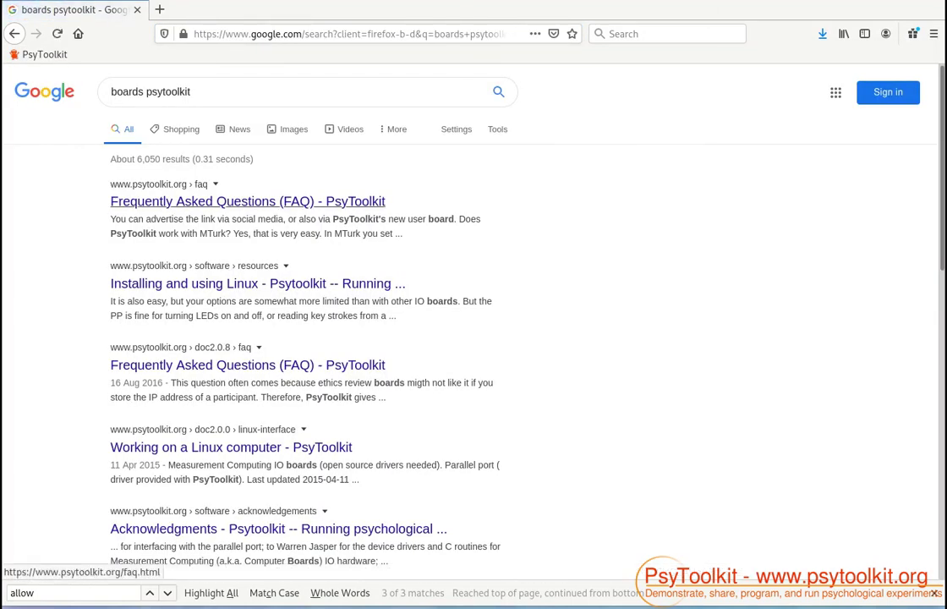
{"action": "left_click", "coordinate": [254, 200]}
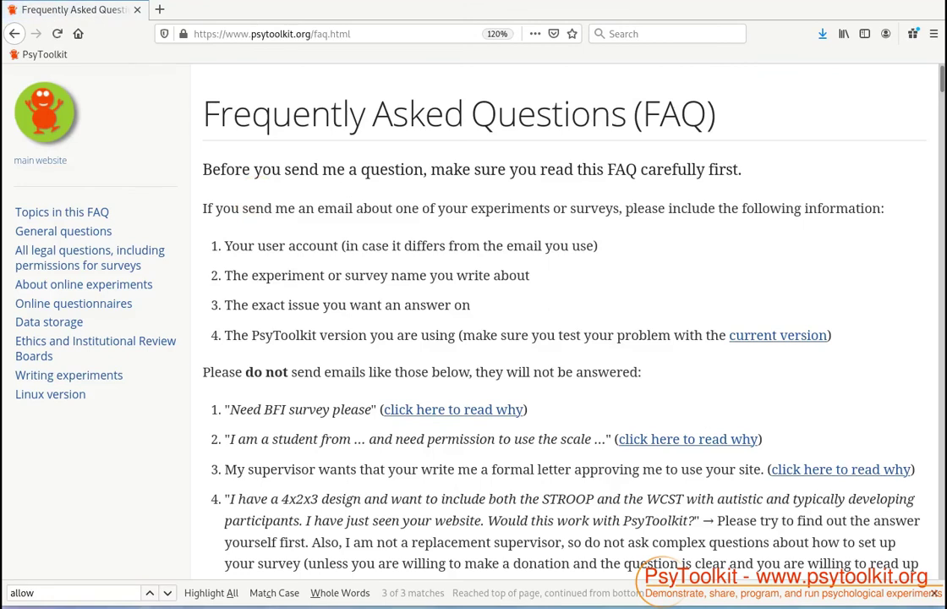
- From the main PsyToolkit website's Social Media section, open the user forum and accept its privacy notice
{"action": "left_click", "coordinate": [27, 159]}
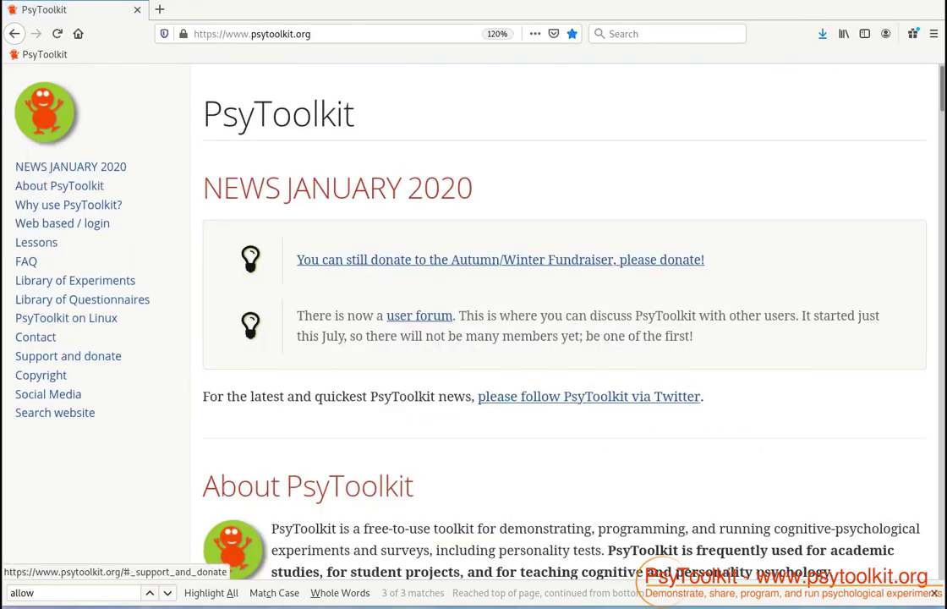
{"action": "left_click", "coordinate": [47, 394]}
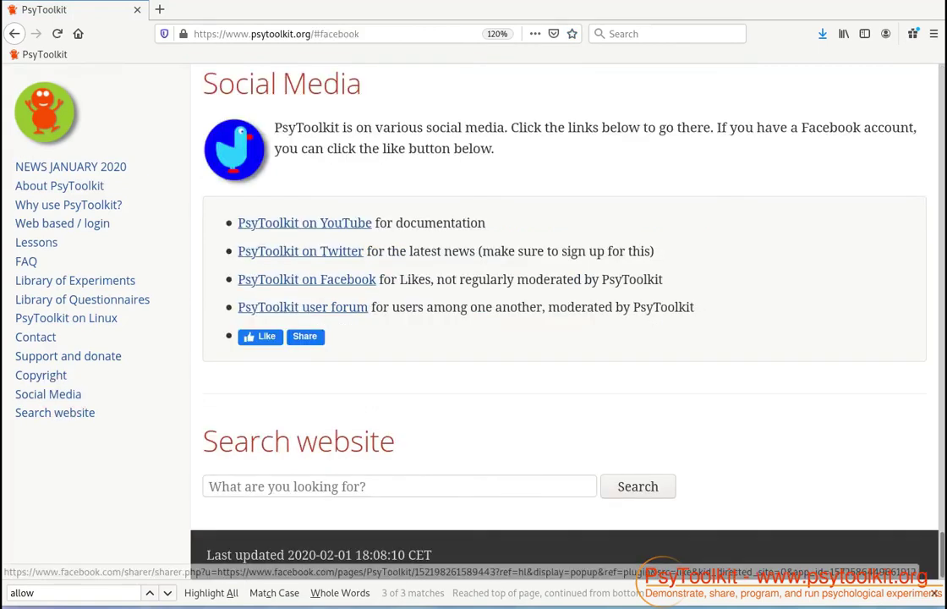
{"action": "left_click", "coordinate": [312, 306]}
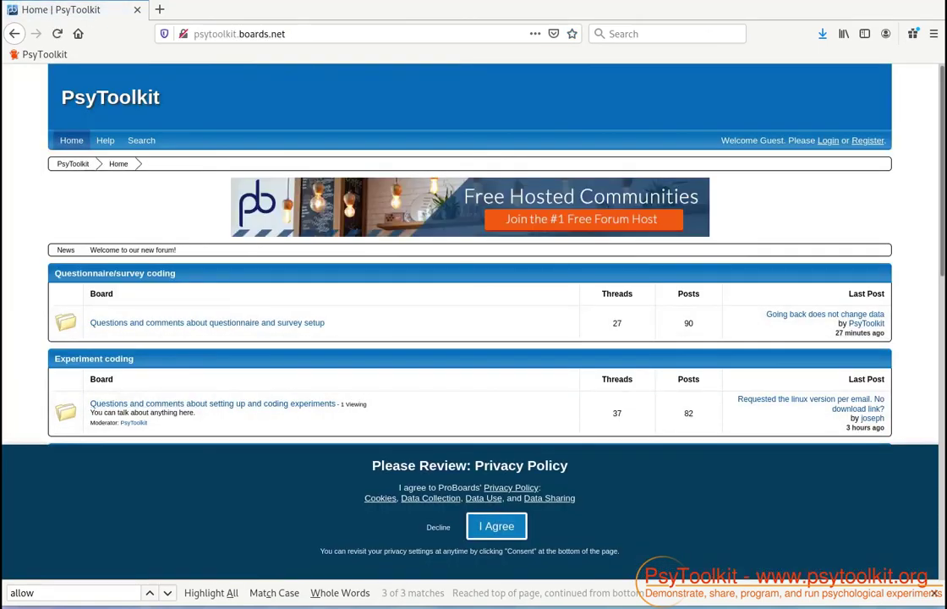
{"action": "left_click", "coordinate": [494, 524]}
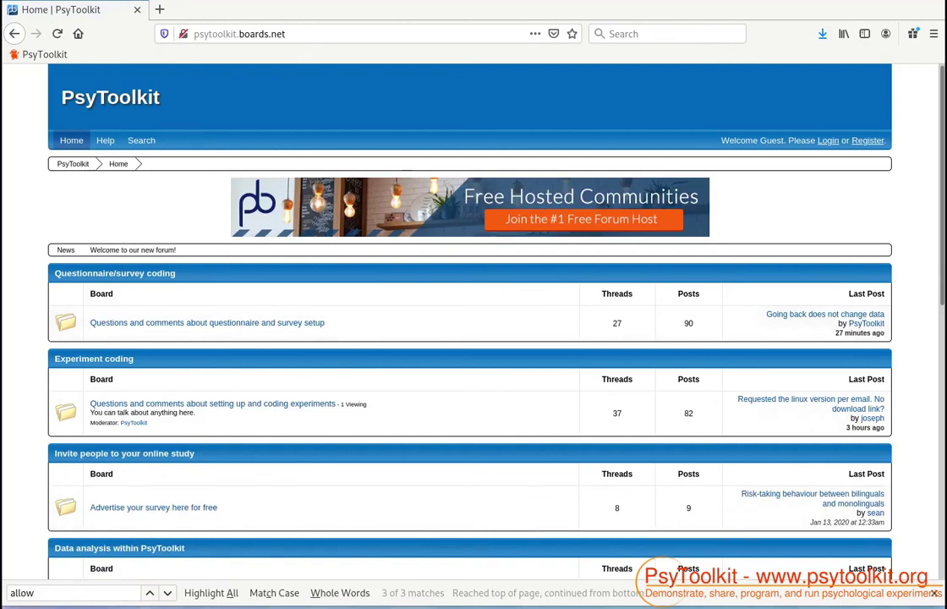